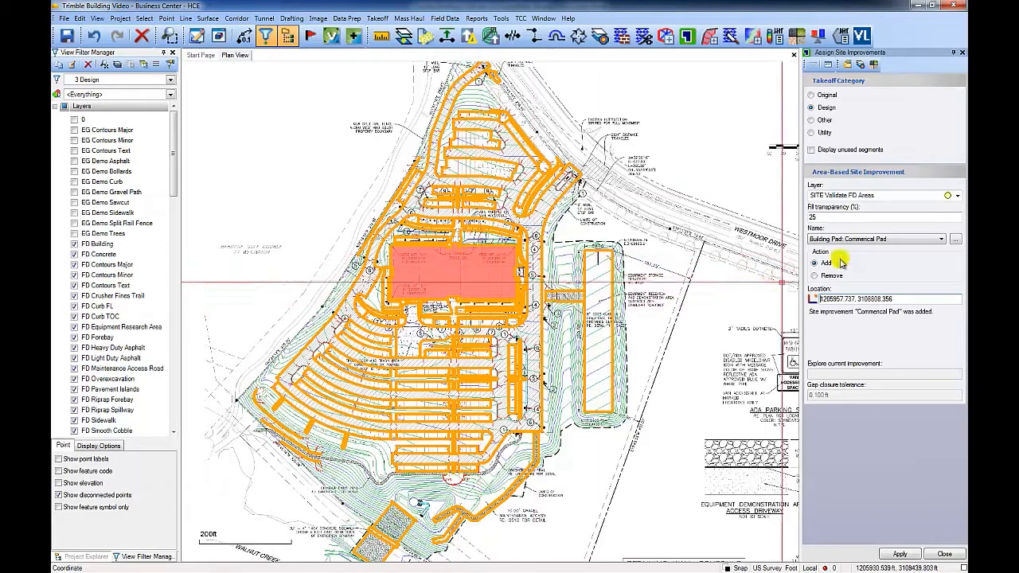
Step: Assign the Pavement: Equipment Demonstration Area improvement to the long rectangular area east of the building
{"action": "left_click", "coordinate": [867, 239]}
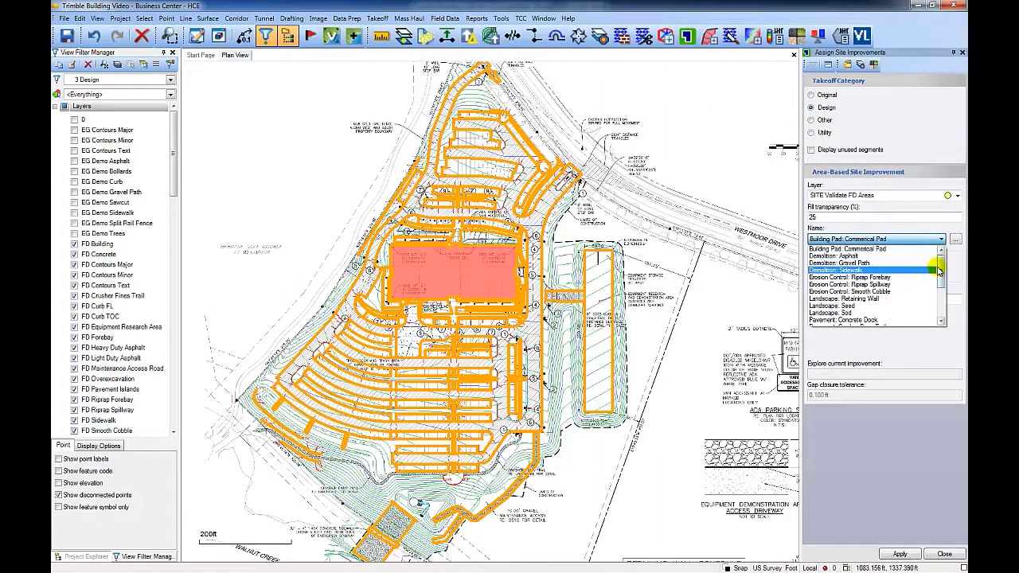
{"action": "left_click_drag", "start_coordinate": [939, 271], "coordinate": [942, 284]}
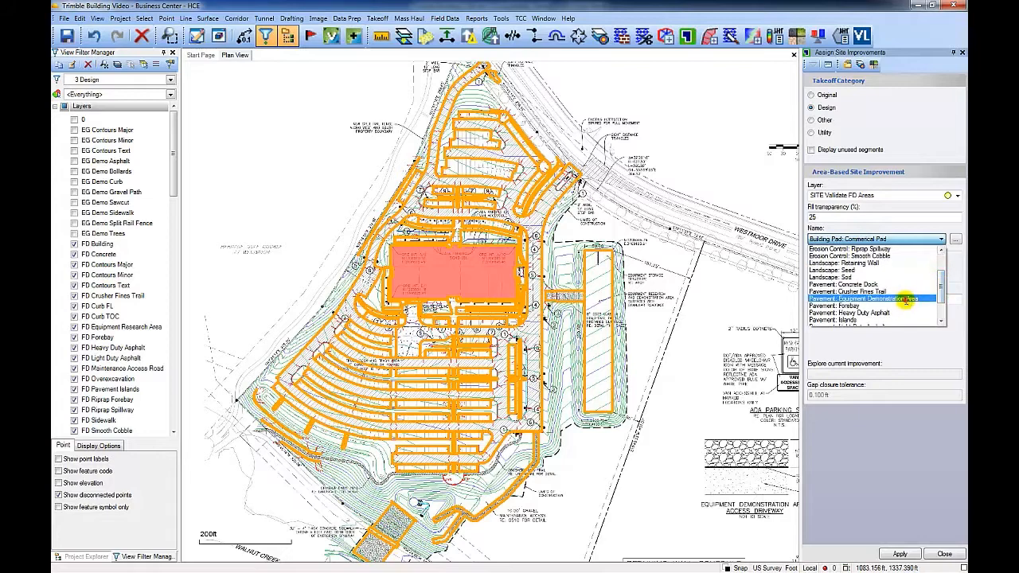
{"action": "left_click", "coordinate": [905, 300]}
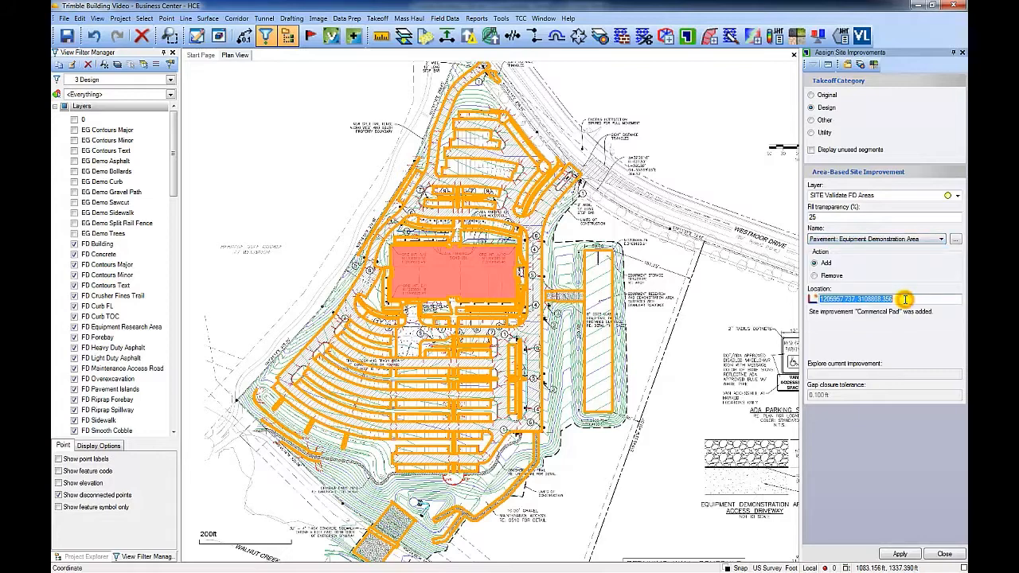
{"action": "left_click", "coordinate": [606, 294]}
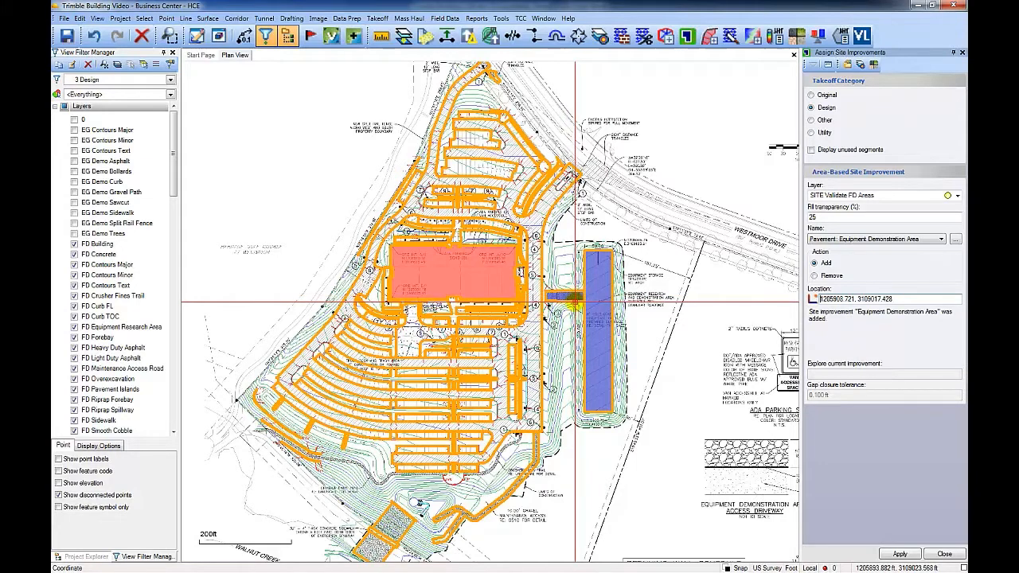
Step: Assign Pavement: Crusher Fines Trail to the trail along the southern edge of the parking lot
{"action": "left_click", "coordinate": [869, 239]}
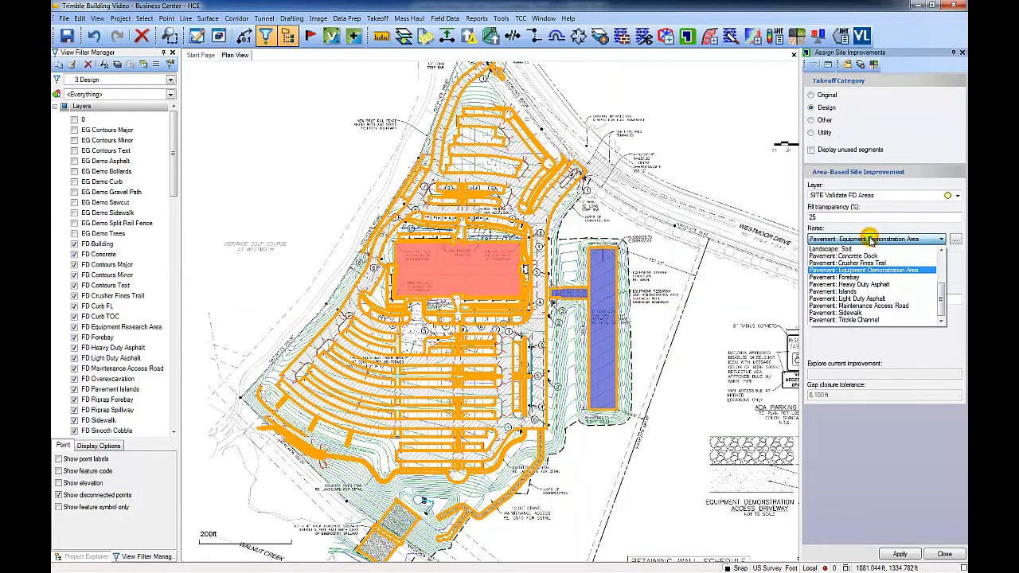
{"action": "left_click", "coordinate": [871, 263]}
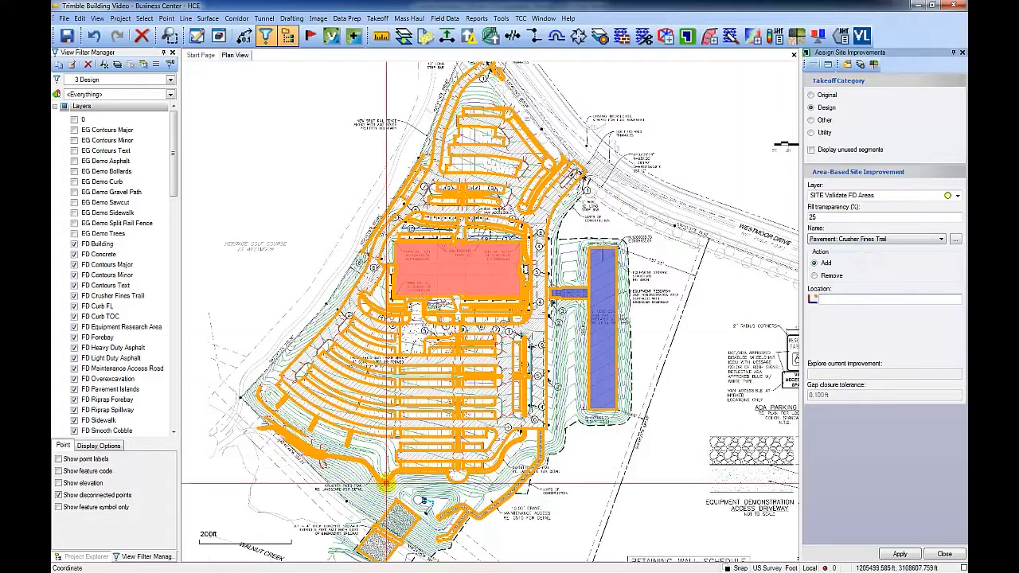
{"action": "scroll", "coordinate": [438, 454], "scroll_direction": "up", "scroll_amount": 5}
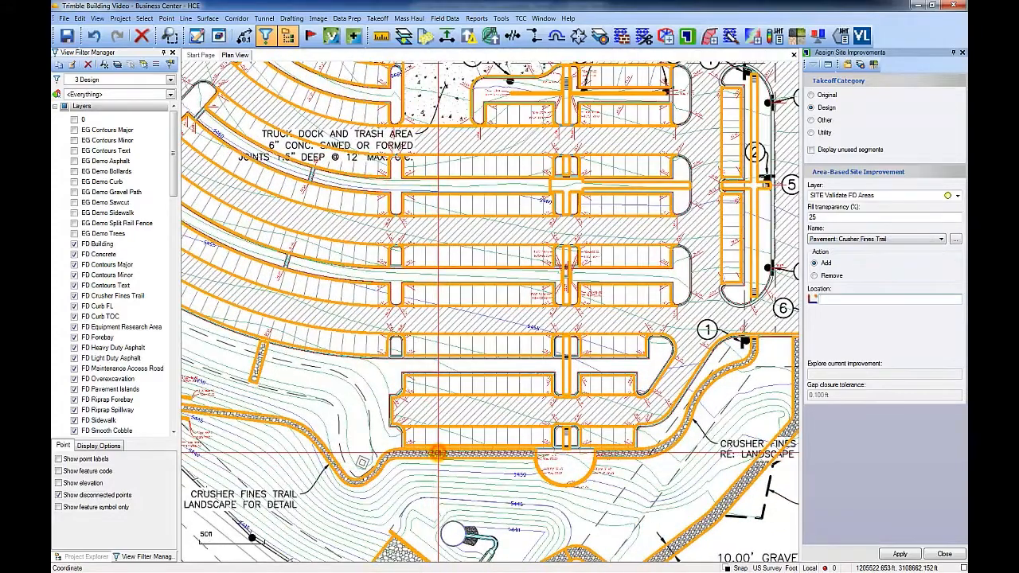
{"action": "left_click", "coordinate": [438, 454]}
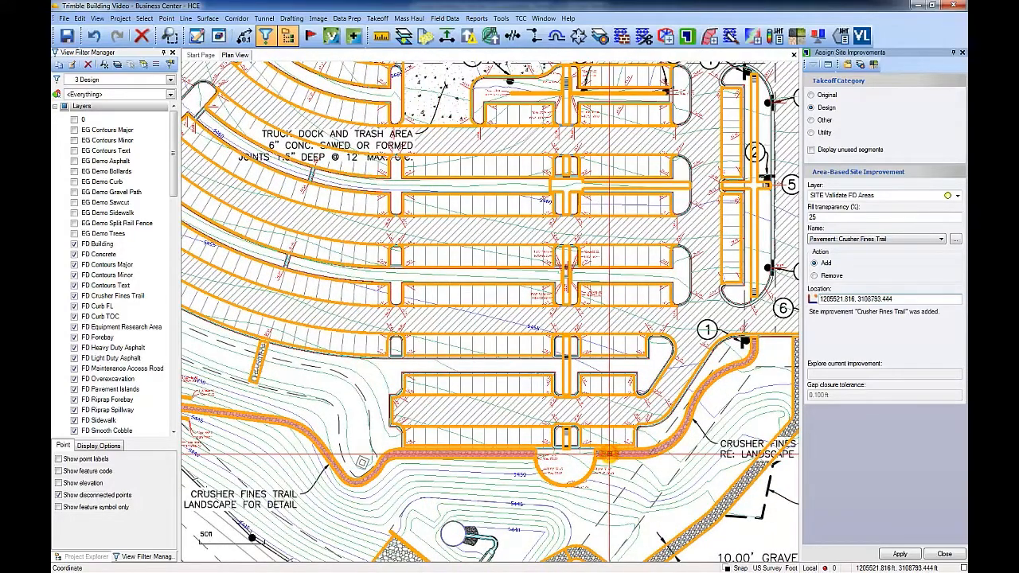
Step: Assign Pavement: Maintenance Access Road to the access road curving along the southeast edge
{"action": "left_click", "coordinate": [856, 242]}
{"action": "left_click", "coordinate": [917, 304]}
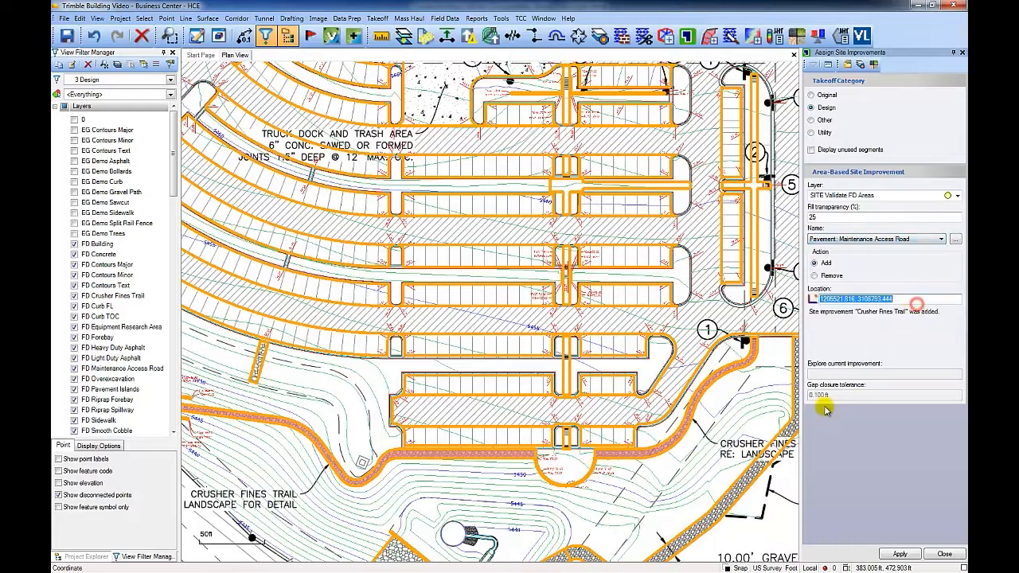
{"action": "left_click", "coordinate": [772, 451]}
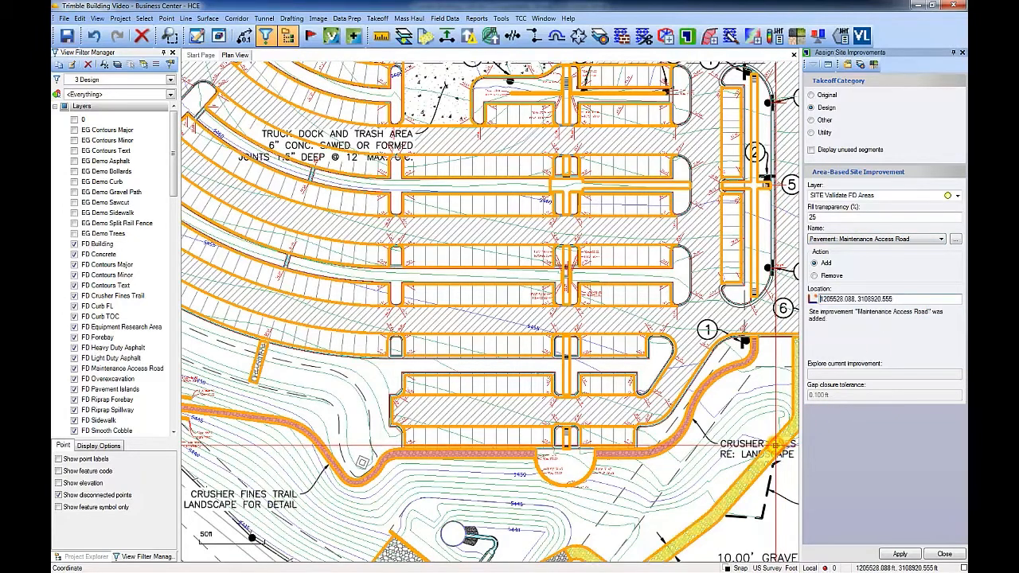
Step: Assign Erosion Control: Riprap Spillway to the two spillway areas south of the trail
{"action": "left_click", "coordinate": [873, 238]}
{"action": "left_click", "coordinate": [868, 262]}
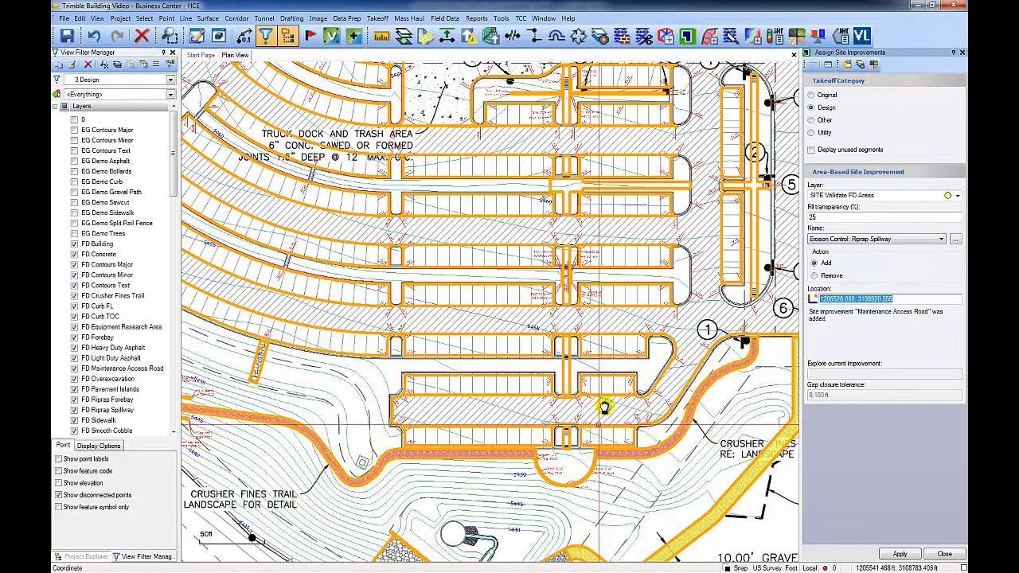
{"action": "middle_click_drag", "start_coordinate": [599, 426], "coordinate": [655, 200]}
{"action": "left_click", "coordinate": [433, 368]}
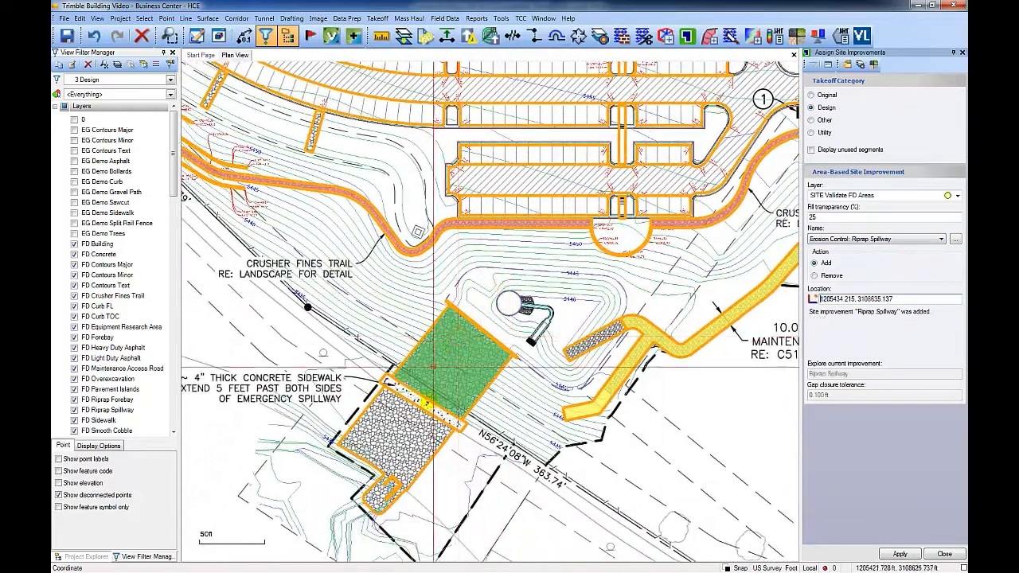
{"action": "left_click", "coordinate": [387, 466]}
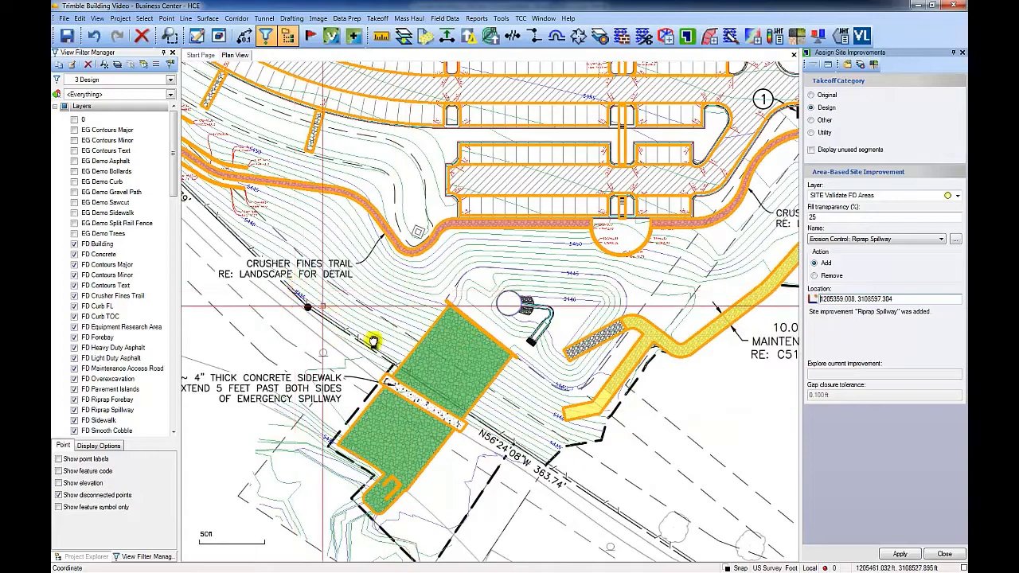
Step: Assign Erosion Control: Smooth Cobble to the two narrow cobble strips west of the parking rows
{"action": "middle_click_drag", "start_coordinate": [372, 342], "coordinate": [539, 559]}
{"action": "left_click", "coordinate": [867, 239]}
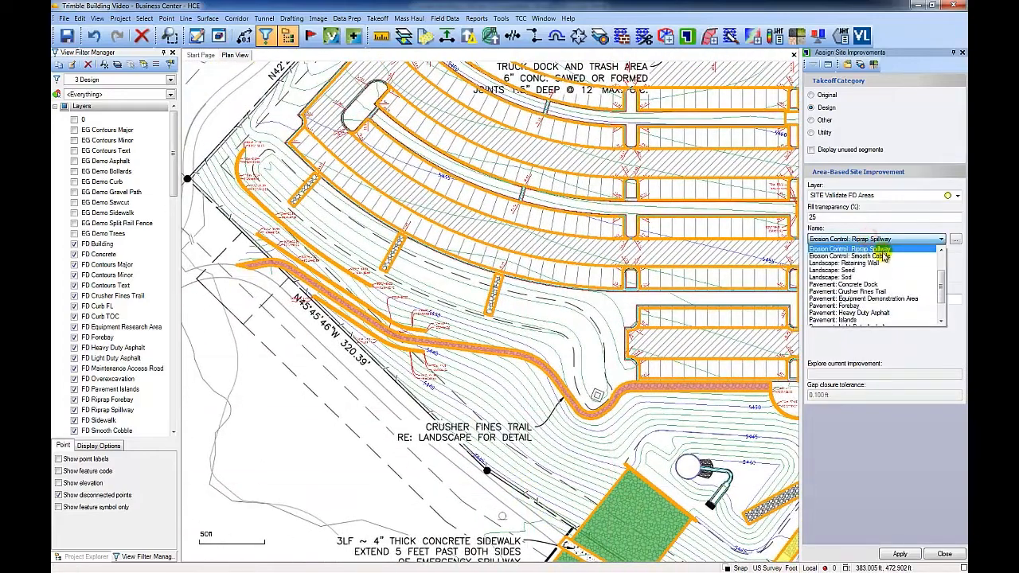
{"action": "left_click", "coordinate": [883, 255]}
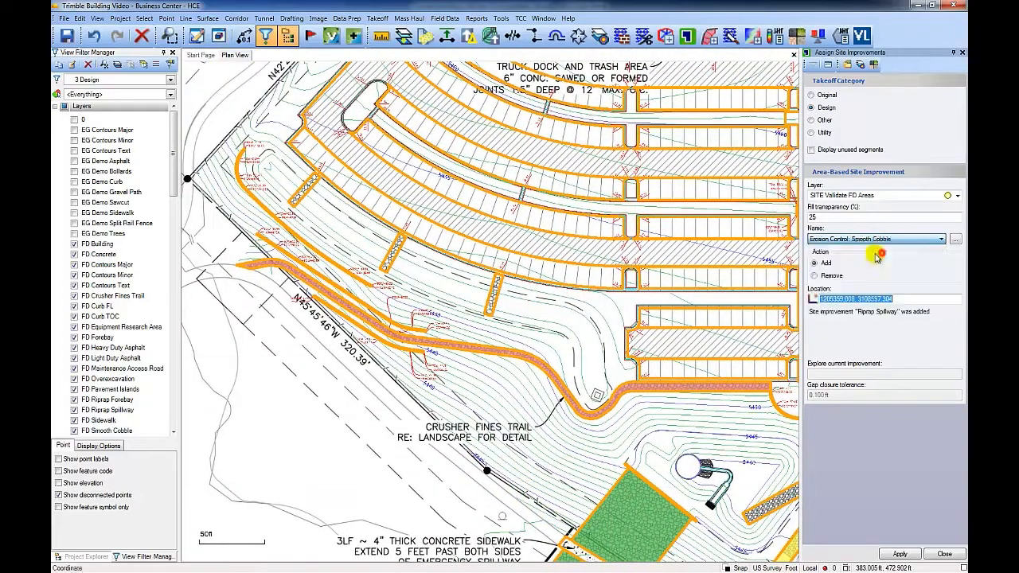
{"action": "left_click", "coordinate": [494, 288]}
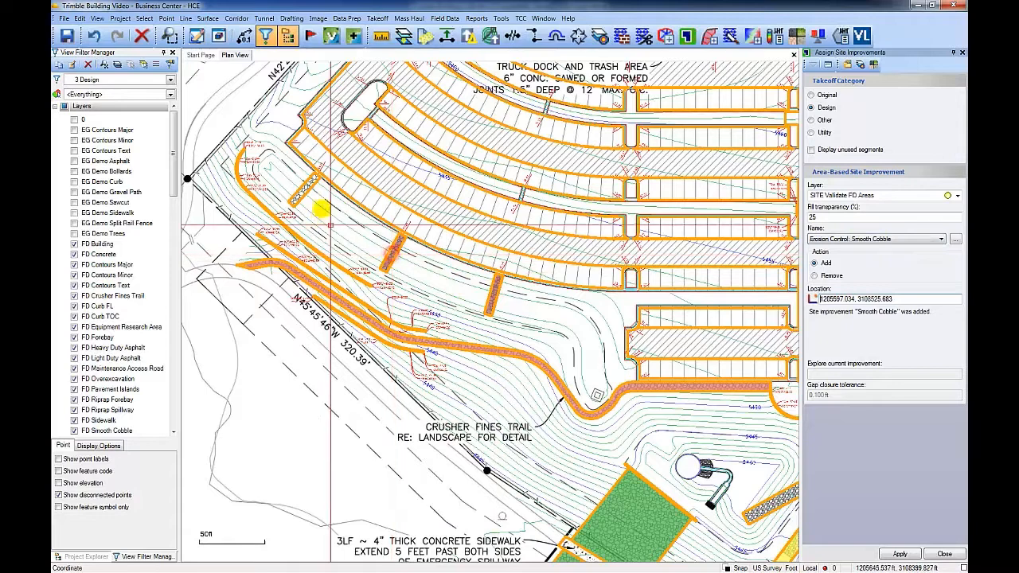
{"action": "left_click", "coordinate": [305, 182]}
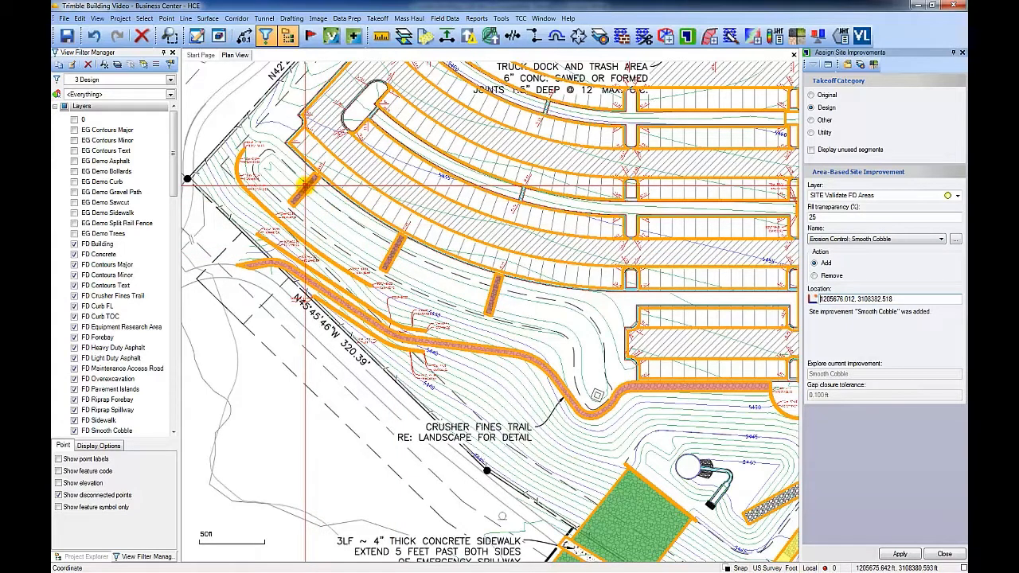
Step: Assign Pavement: Light Duty Asphalt to the western curved parking stall strips
{"action": "left_click", "coordinate": [884, 238]}
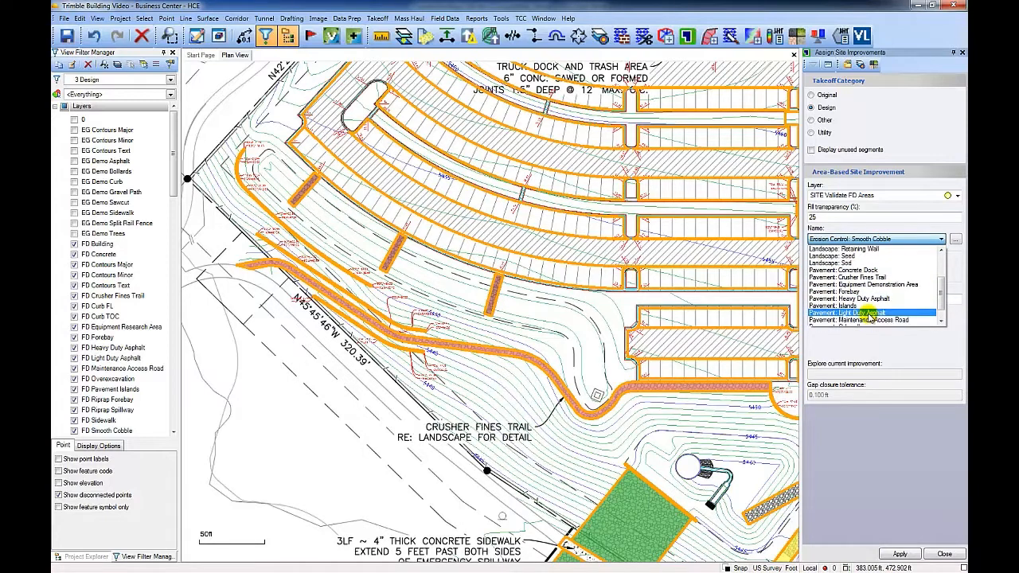
{"action": "left_click", "coordinate": [870, 313]}
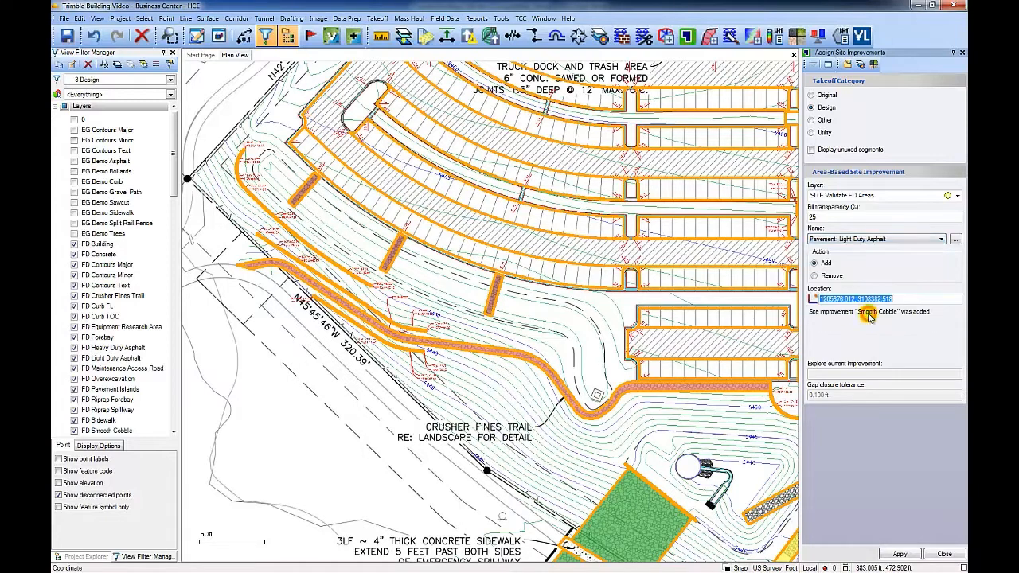
{"action": "left_click", "coordinate": [359, 191]}
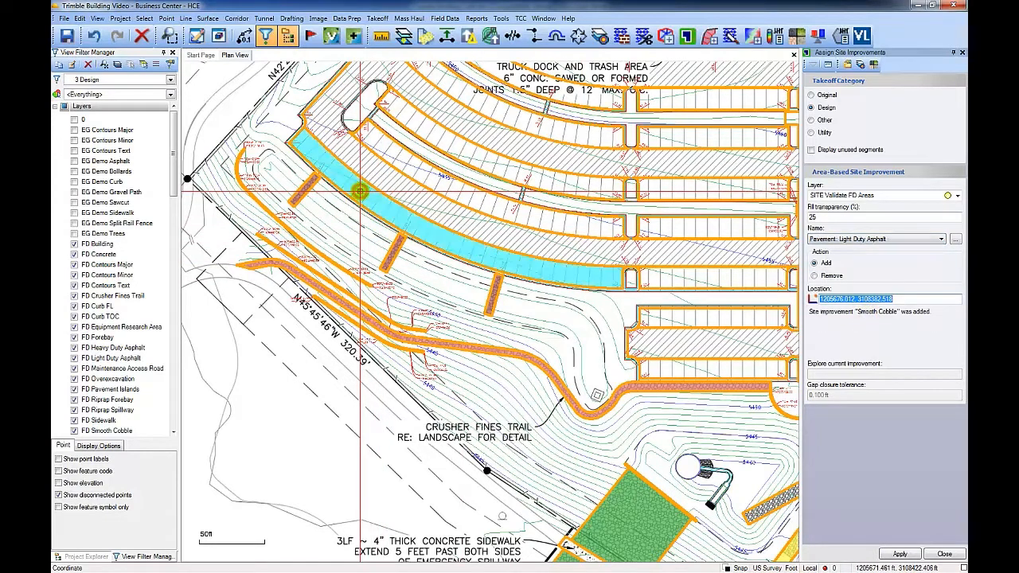
{"action": "left_click", "coordinate": [434, 172]}
{"action": "left_click", "coordinate": [510, 167]}
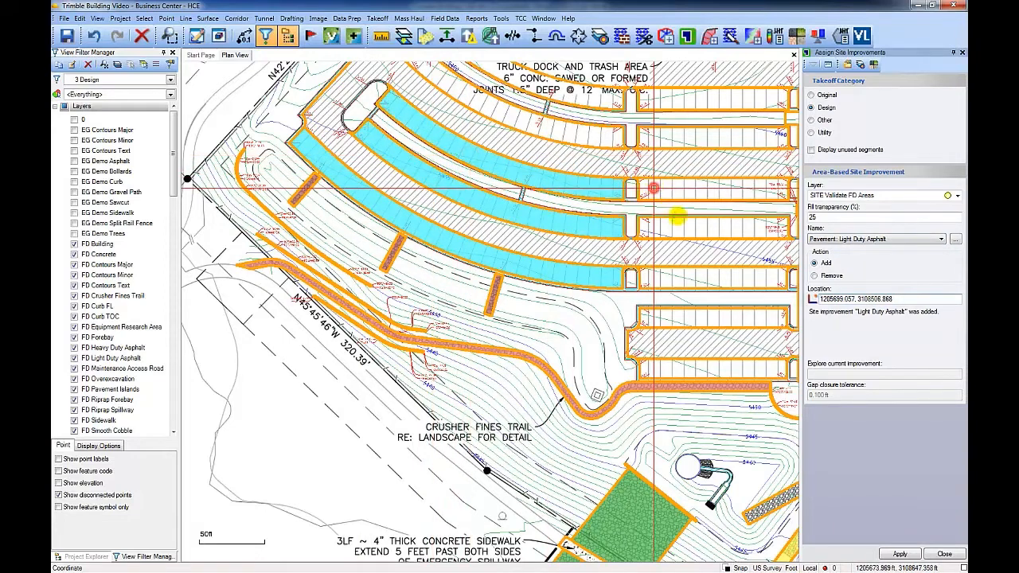
Step: Add Light Duty Asphalt to the straight parking stall strips on the eastern side of the southern rows
{"action": "left_click", "coordinate": [655, 189]}
{"action": "left_click", "coordinate": [682, 225]}
{"action": "left_click", "coordinate": [711, 278]}
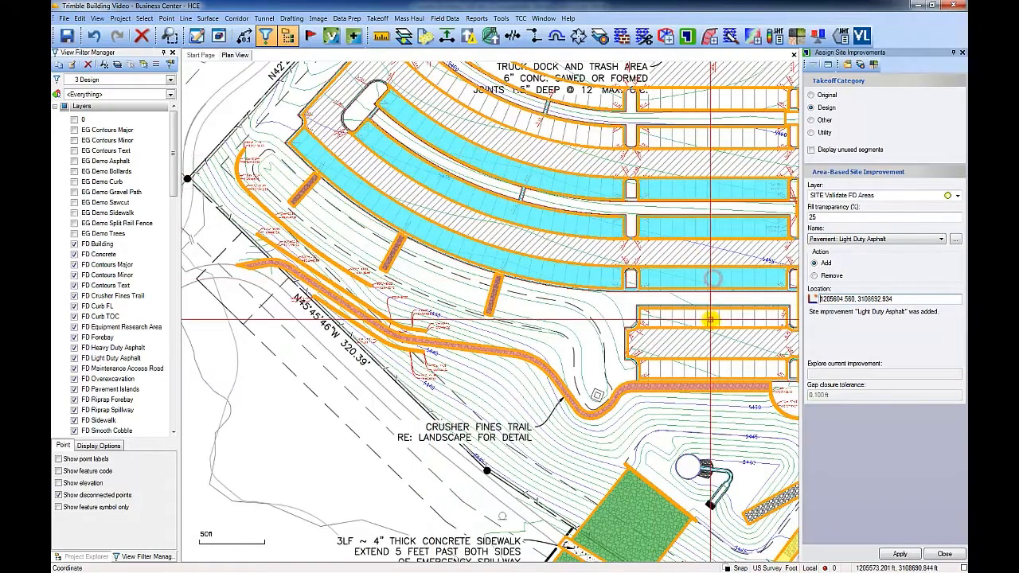
{"action": "left_click", "coordinate": [711, 320]}
{"action": "left_click", "coordinate": [718, 367]}
Step: Add Light Duty Asphalt to the northern curved stall strips and the stall rows near the trash enclosure
{"action": "middle_click_drag", "start_coordinate": [712, 241], "coordinate": [519, 385]}
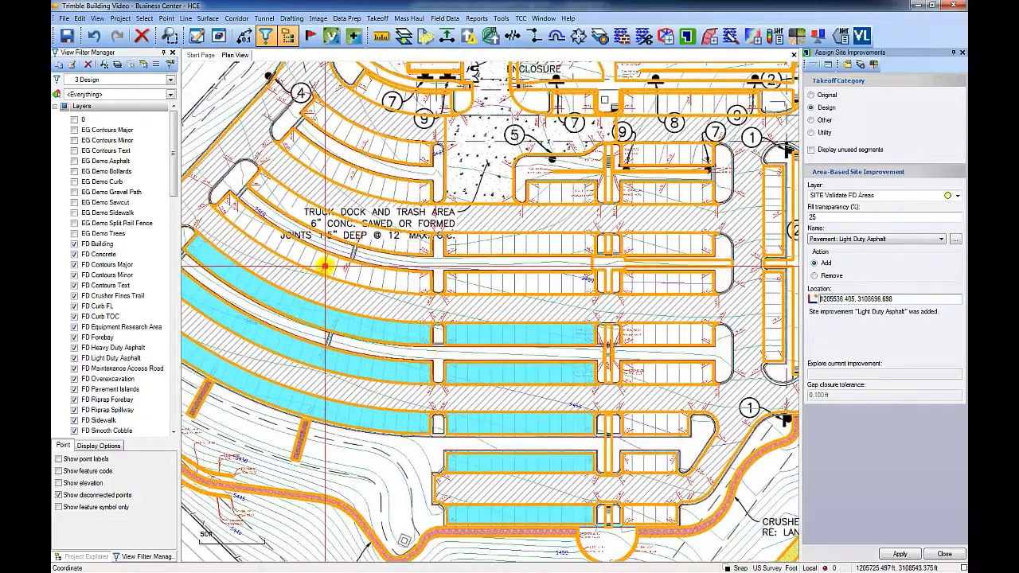
{"action": "left_click", "coordinate": [325, 268]}
{"action": "left_click", "coordinate": [363, 180]}
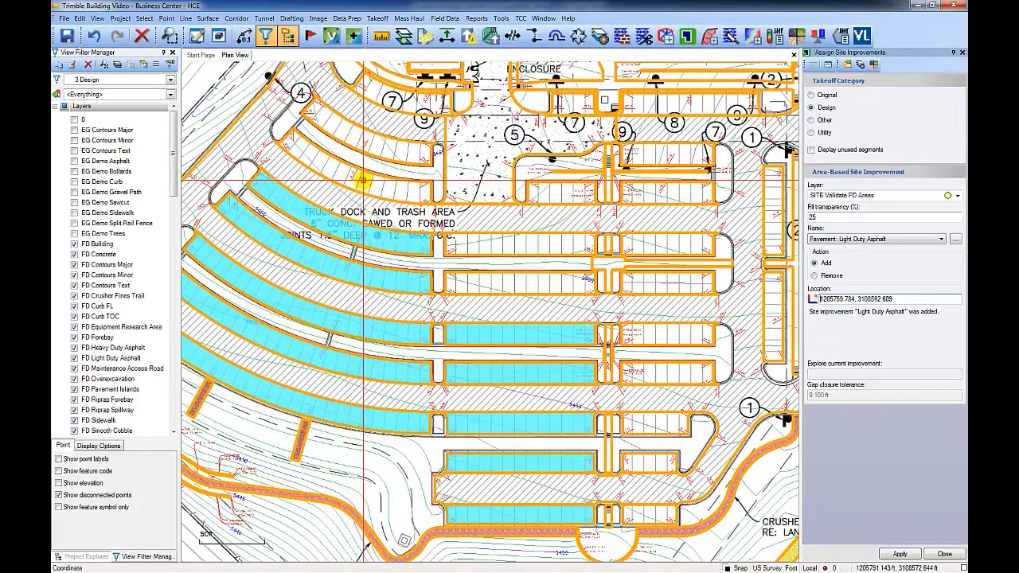
{"action": "left_click", "coordinate": [404, 154]}
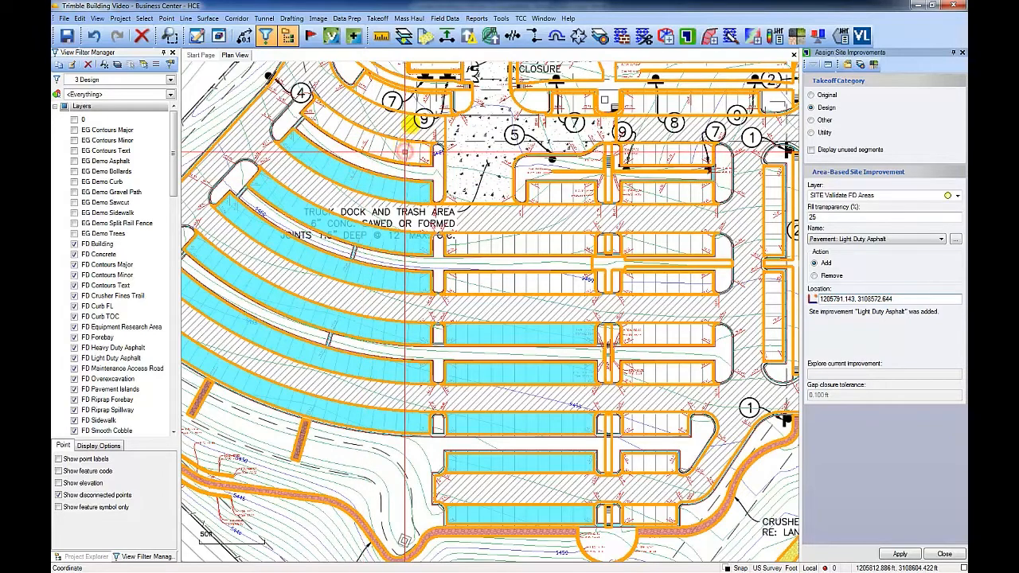
{"action": "left_click", "coordinate": [394, 104]}
{"action": "left_click", "coordinate": [573, 106]}
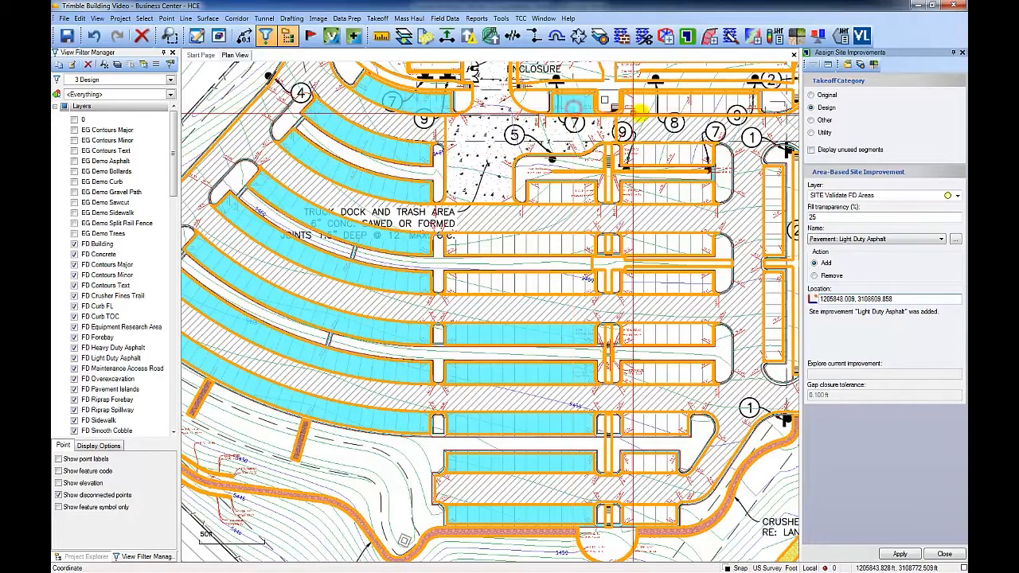
{"action": "left_click", "coordinate": [648, 105]}
{"action": "left_click", "coordinate": [651, 153]}
{"action": "left_click", "coordinate": [663, 189]}
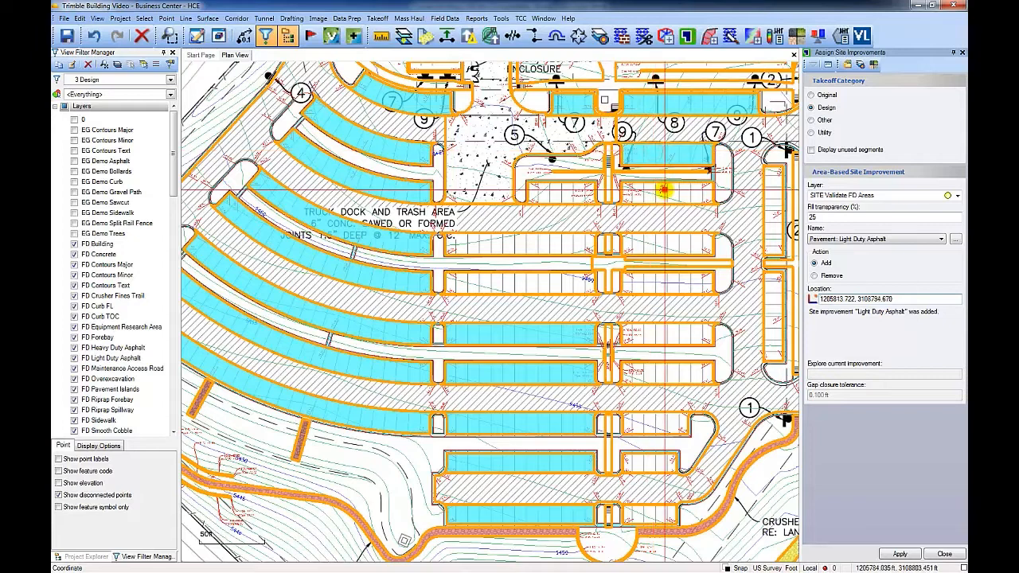
Step: Add Light Duty Asphalt to the remaining stall strips in the central parking rows and the eastern strip
{"action": "left_click", "coordinate": [565, 190]}
{"action": "left_click", "coordinate": [548, 242]}
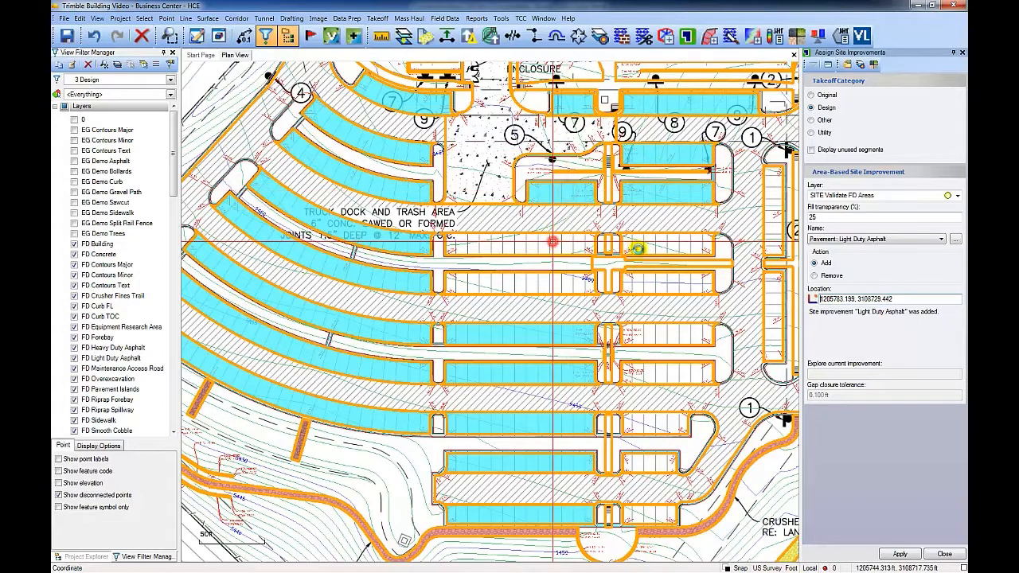
{"action": "left_click", "coordinate": [653, 246]}
{"action": "left_click", "coordinate": [579, 284]}
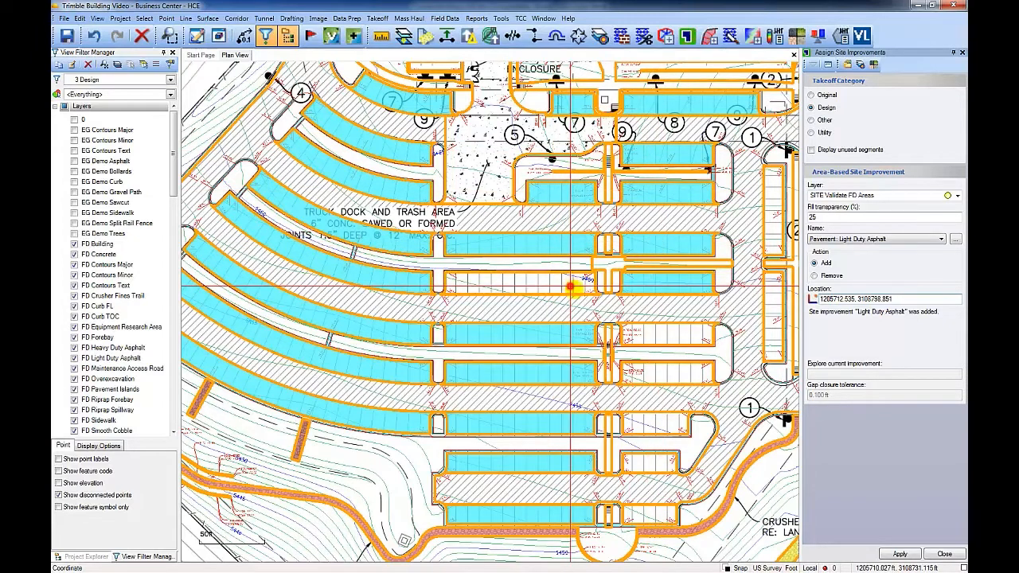
{"action": "left_click", "coordinate": [642, 288]}
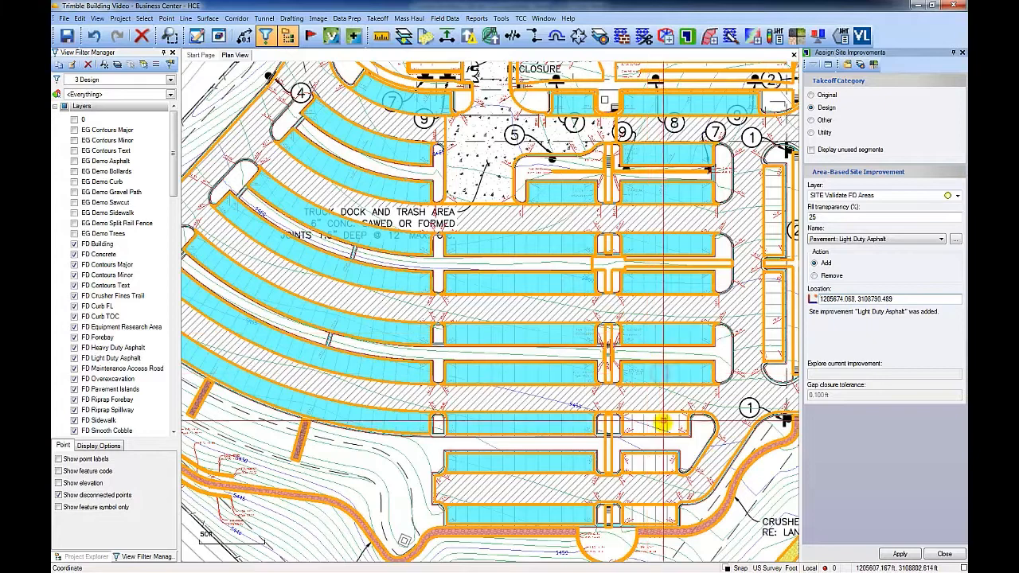
{"action": "left_click", "coordinate": [652, 515]}
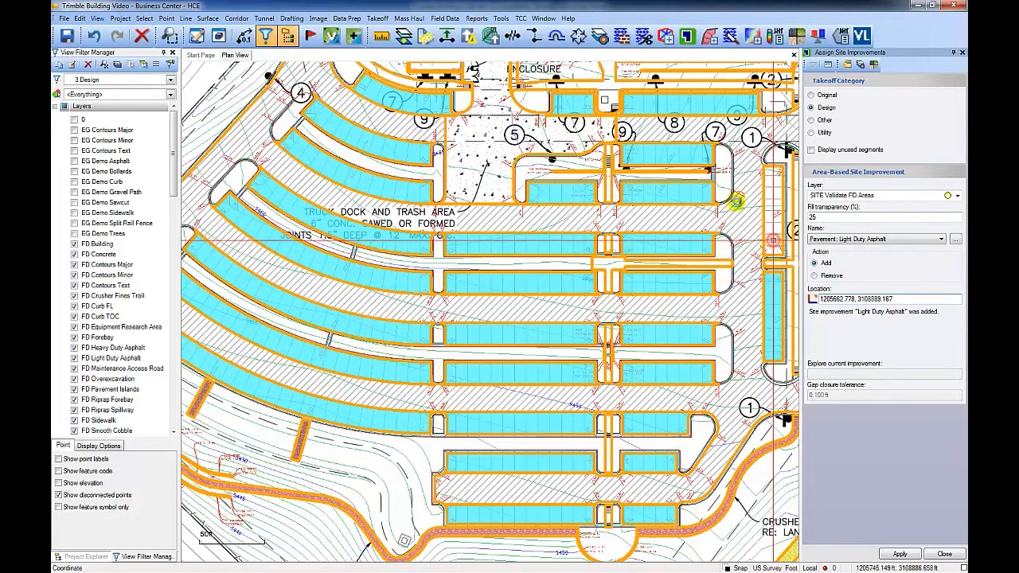
Step: Add Light Duty Asphalt to the stall strips north of the building, including the ADA parking rows
{"action": "middle_click_drag", "start_coordinate": [691, 171], "coordinate": [650, 571]}
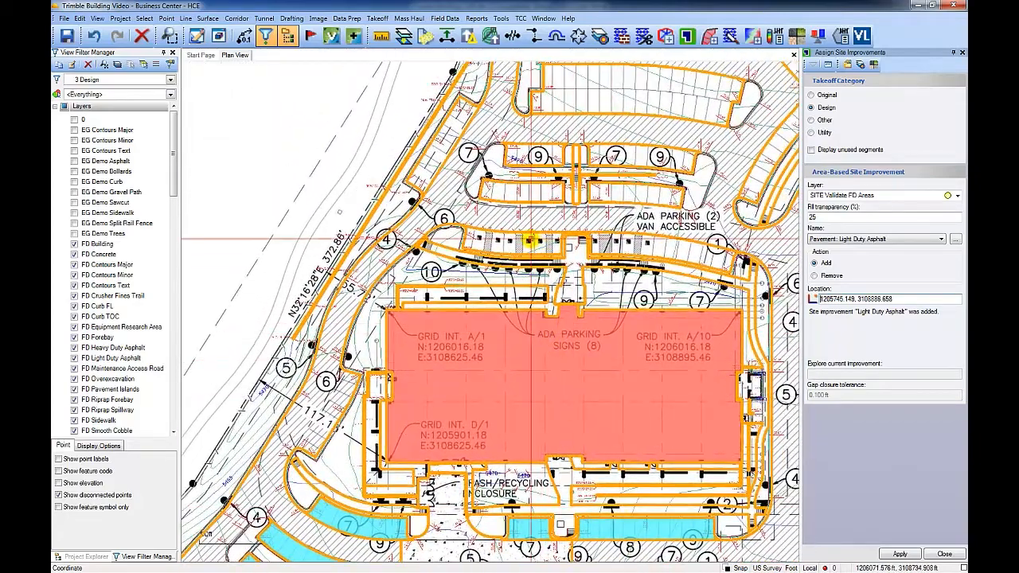
{"action": "left_click", "coordinate": [636, 239]}
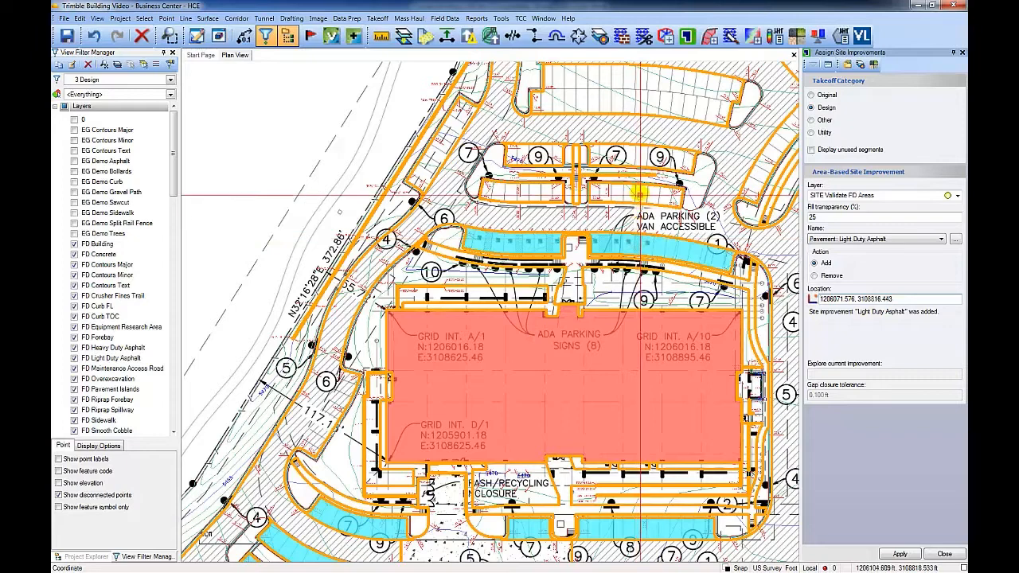
{"action": "left_click", "coordinate": [541, 190]}
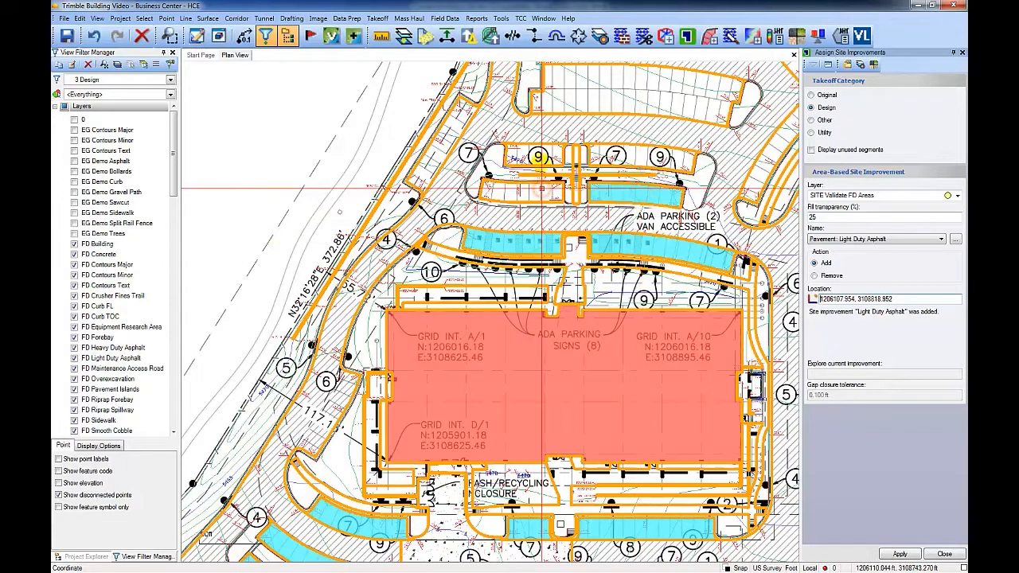
{"action": "left_click", "coordinate": [630, 157]}
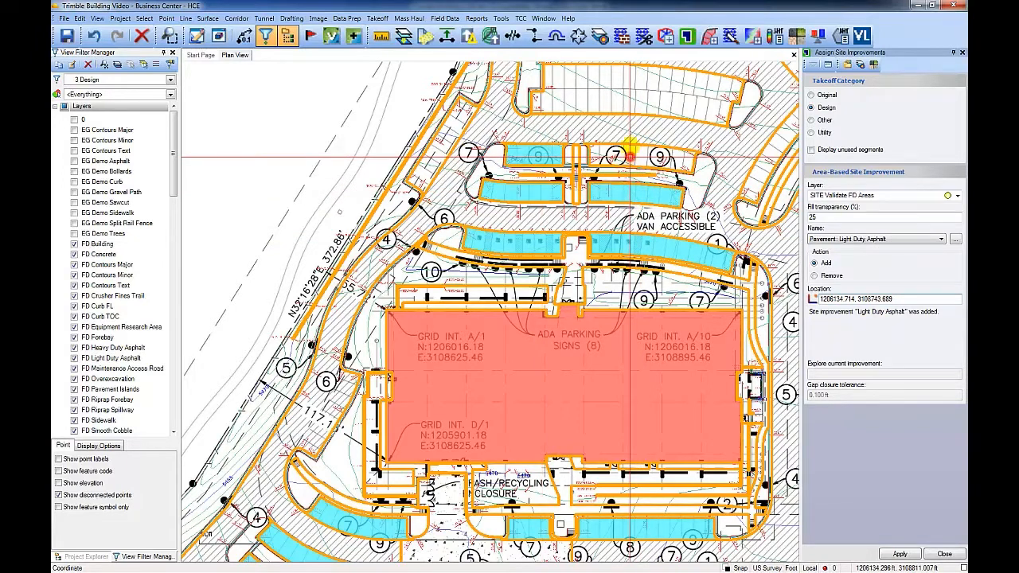
Step: Add Light Duty Asphalt to the stall strips in the northern parking lot, including the long eastern diagonal strips
{"action": "left_click", "coordinate": [638, 101]}
{"action": "left_click", "coordinate": [458, 112]}
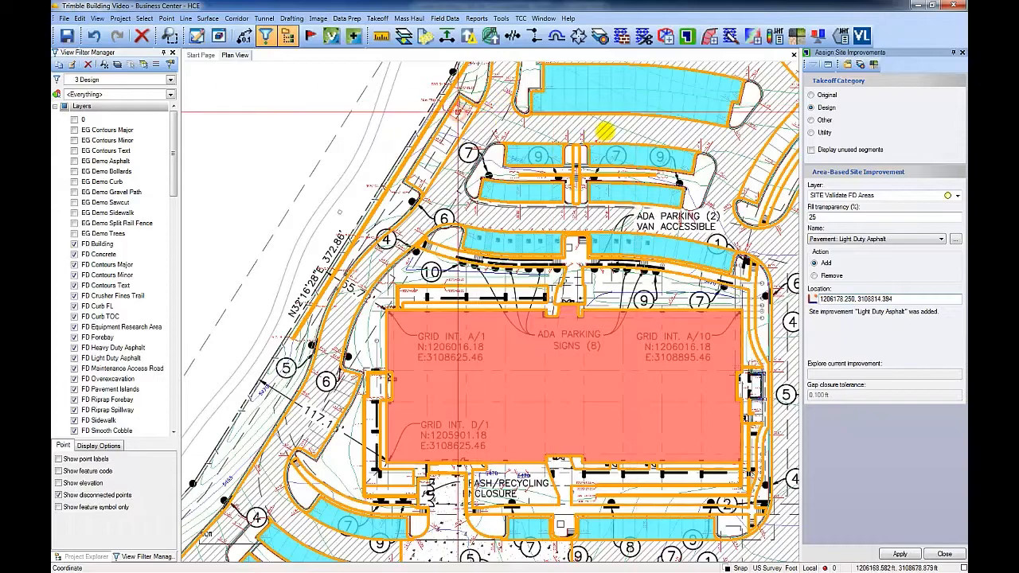
{"action": "middle_click_drag", "start_coordinate": [610, 135], "coordinate": [494, 347]}
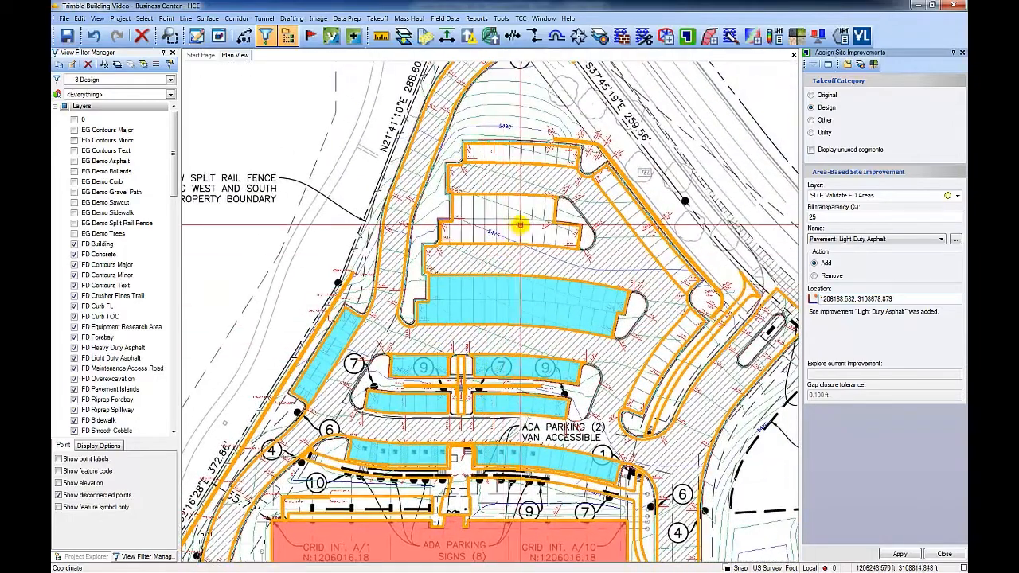
{"action": "left_click", "coordinate": [540, 155]}
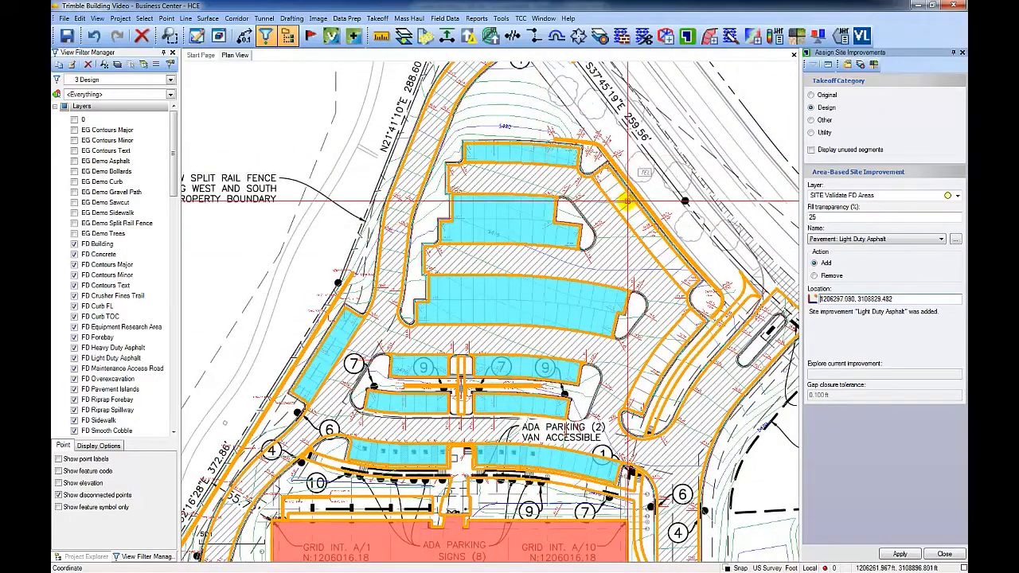
{"action": "left_click", "coordinate": [627, 201]}
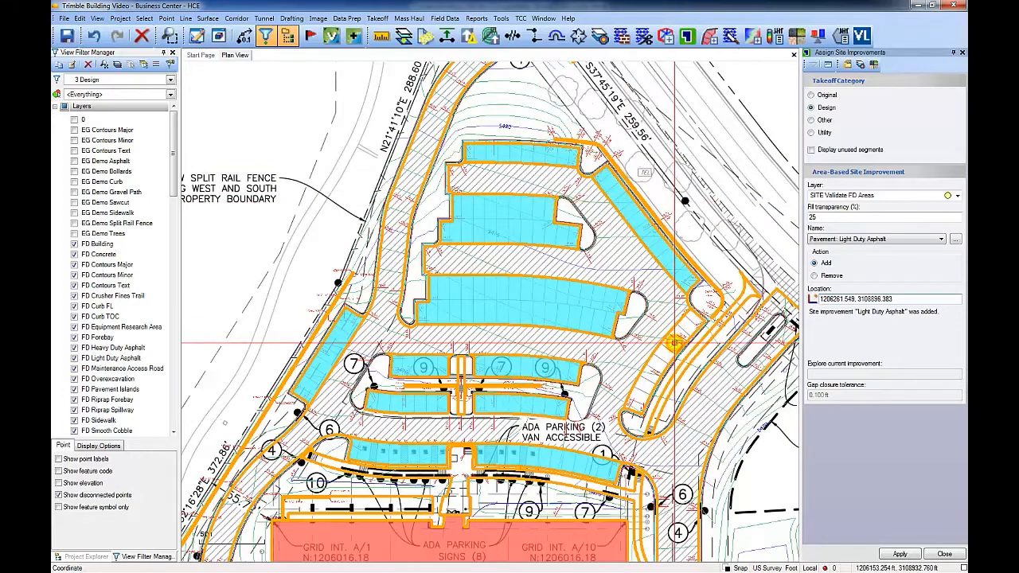
{"action": "left_click", "coordinate": [674, 343]}
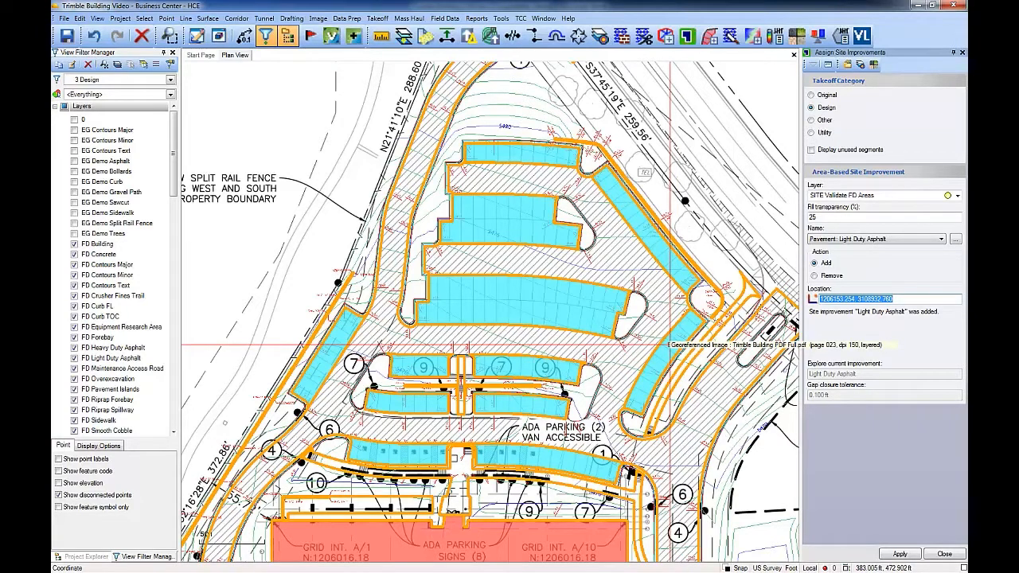
Step: Switch the improvement to Pavement: Heavy Duty Asphalt and assign it to the drive aisles
{"action": "left_click", "coordinate": [883, 238]}
{"action": "left_click", "coordinate": [881, 285]}
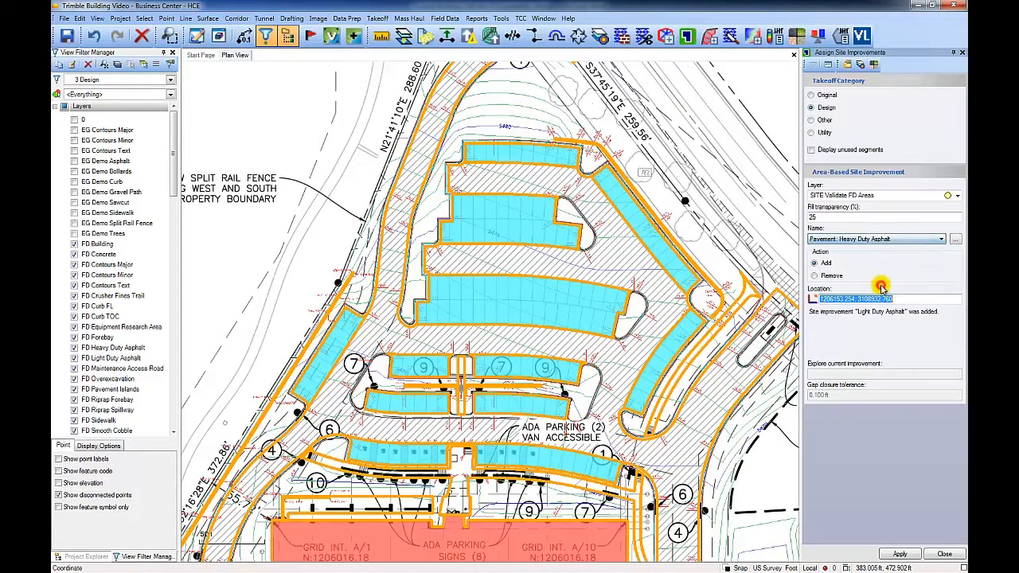
{"action": "left_click", "coordinate": [715, 383]}
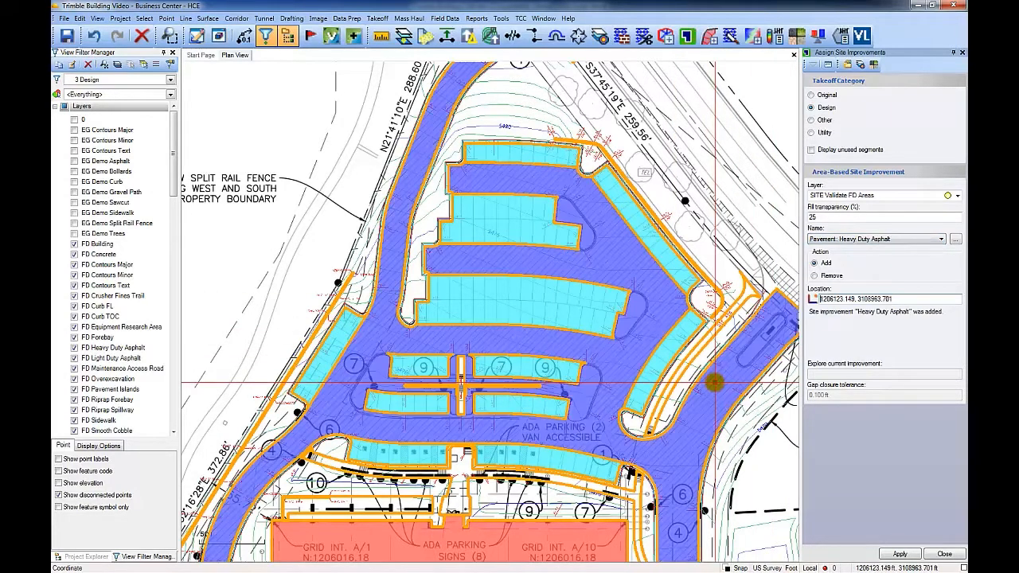
Step: Switch the improvement to Pavement: Sidewalk and assign it to the island walkways in the southern parking rows
{"action": "scroll", "coordinate": [713, 390], "scroll_direction": "down", "scroll_amount": 2}
{"action": "scroll", "coordinate": [713, 390], "scroll_direction": "down", "scroll_amount": 2}
{"action": "middle_click_drag", "start_coordinate": [711, 390], "coordinate": [708, 229]}
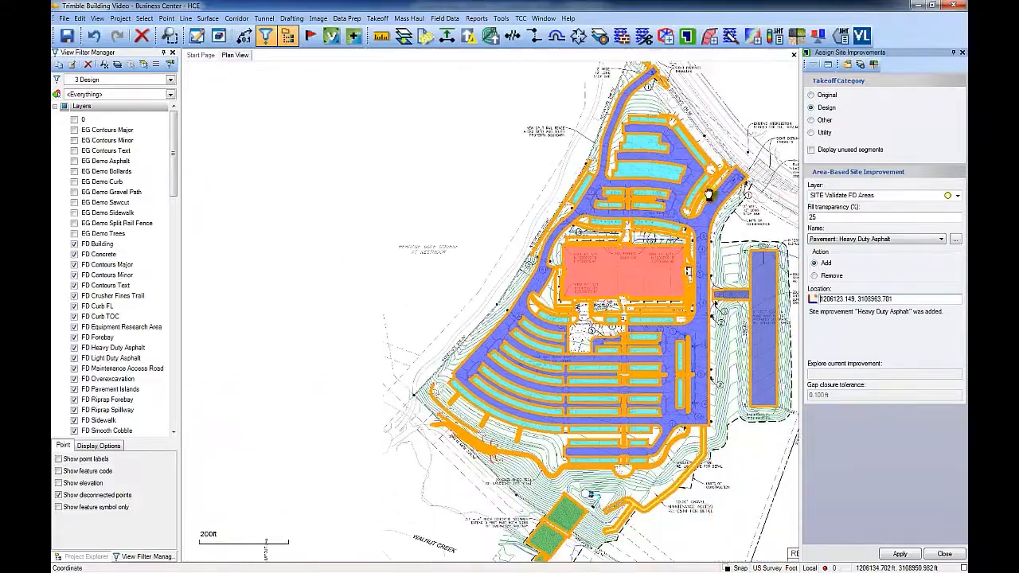
{"action": "scroll", "coordinate": [634, 402], "scroll_direction": "up", "scroll_amount": 5}
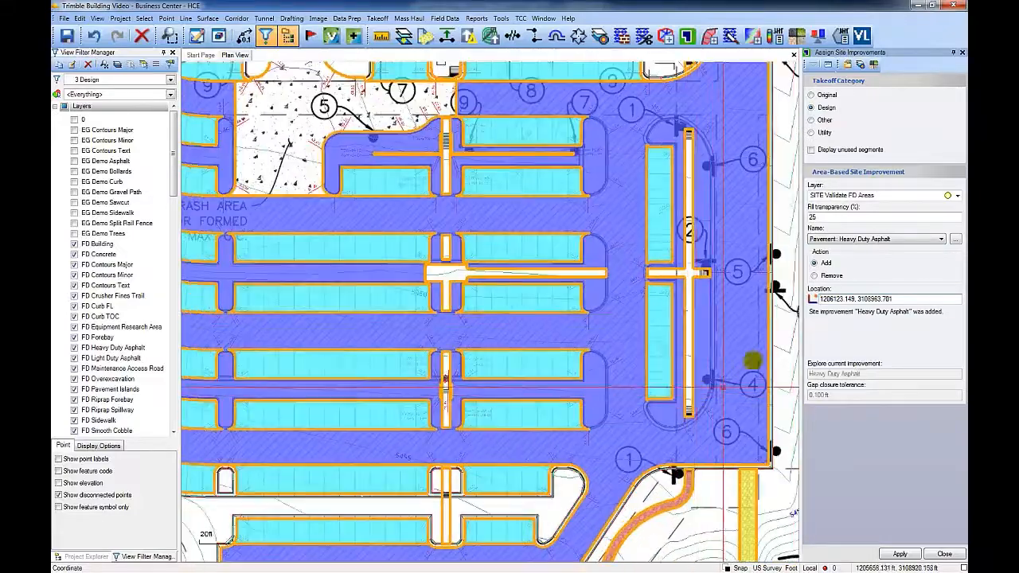
{"action": "left_click", "coordinate": [869, 239]}
{"action": "left_click", "coordinate": [851, 313]}
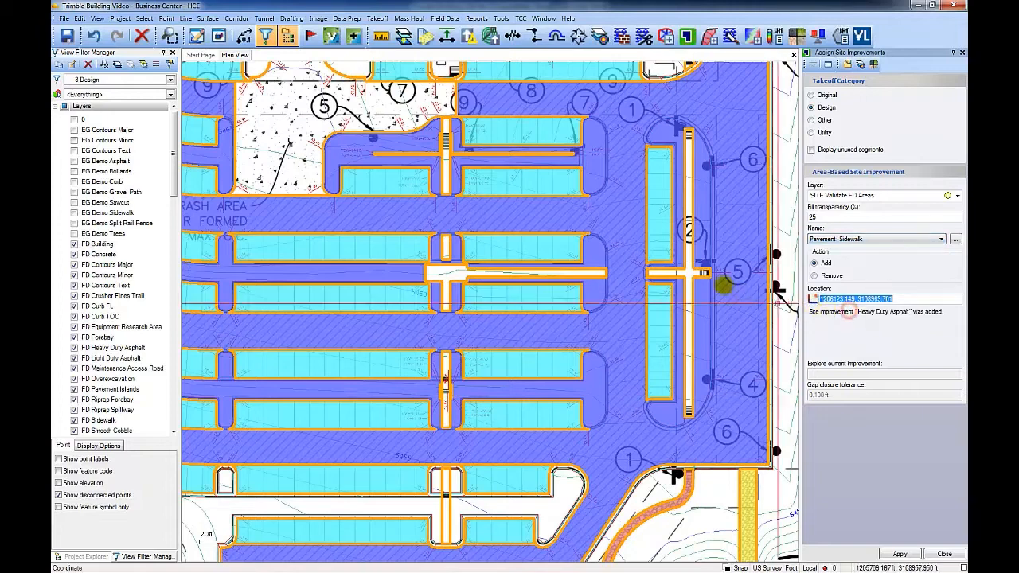
{"action": "left_click", "coordinate": [689, 273]}
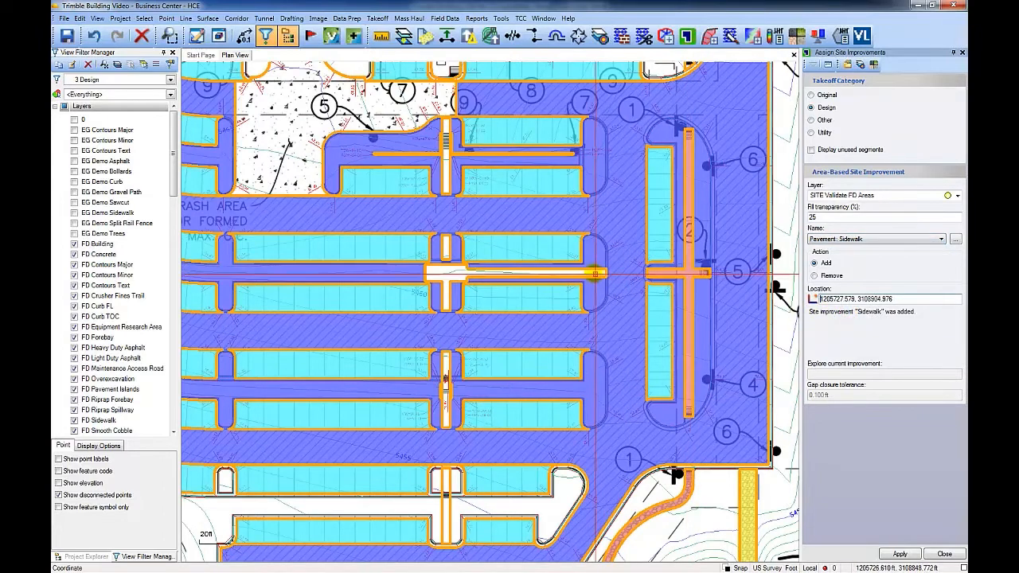
{"action": "left_click", "coordinate": [589, 273]}
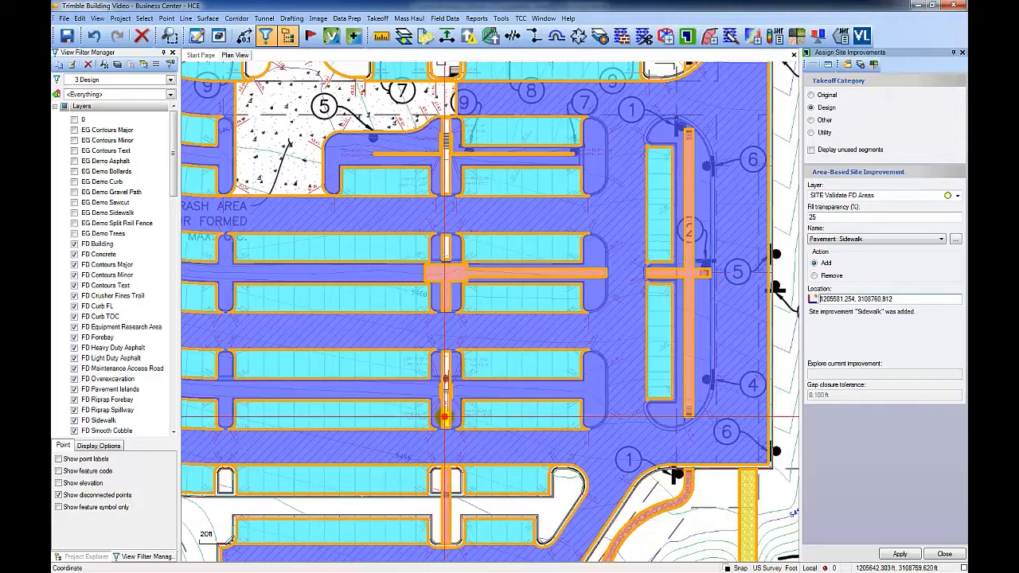
{"action": "left_click", "coordinate": [445, 417]}
Step: Add Sidewalk to the remaining walkway strips between parking rows and the walk beside the trash enclosure
{"action": "middle_click_drag", "start_coordinate": [491, 363], "coordinate": [493, 472]}
{"action": "left_click", "coordinate": [452, 444]}
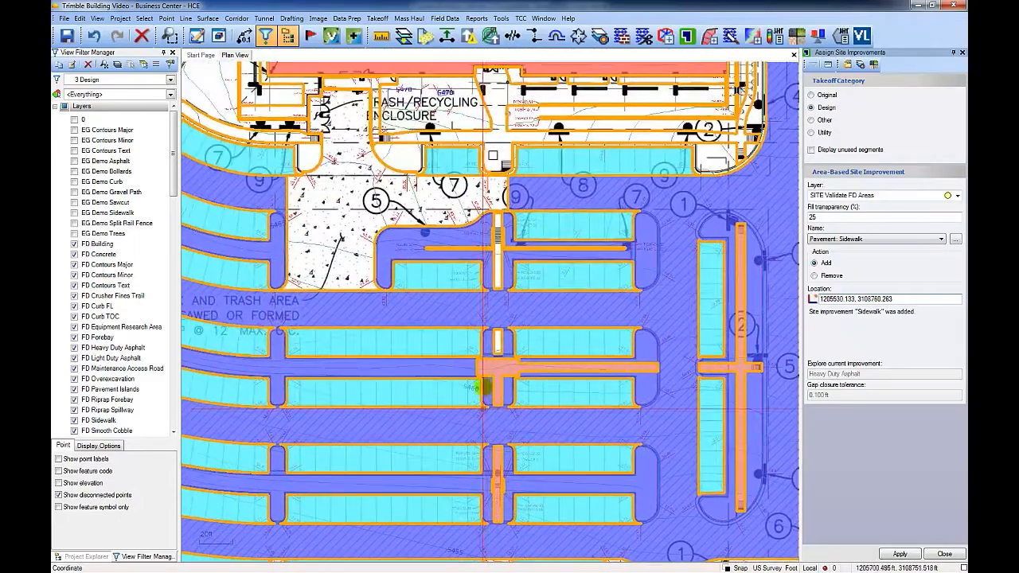
{"action": "left_click", "coordinate": [499, 344]}
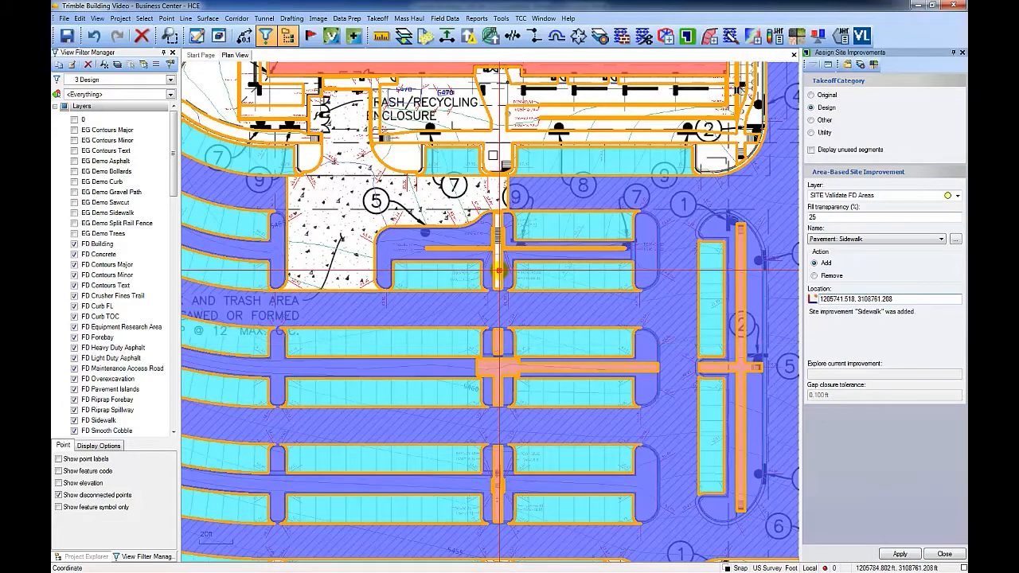
{"action": "left_click", "coordinate": [499, 270]}
{"action": "middle_click_drag", "start_coordinate": [502, 133], "coordinate": [548, 268]}
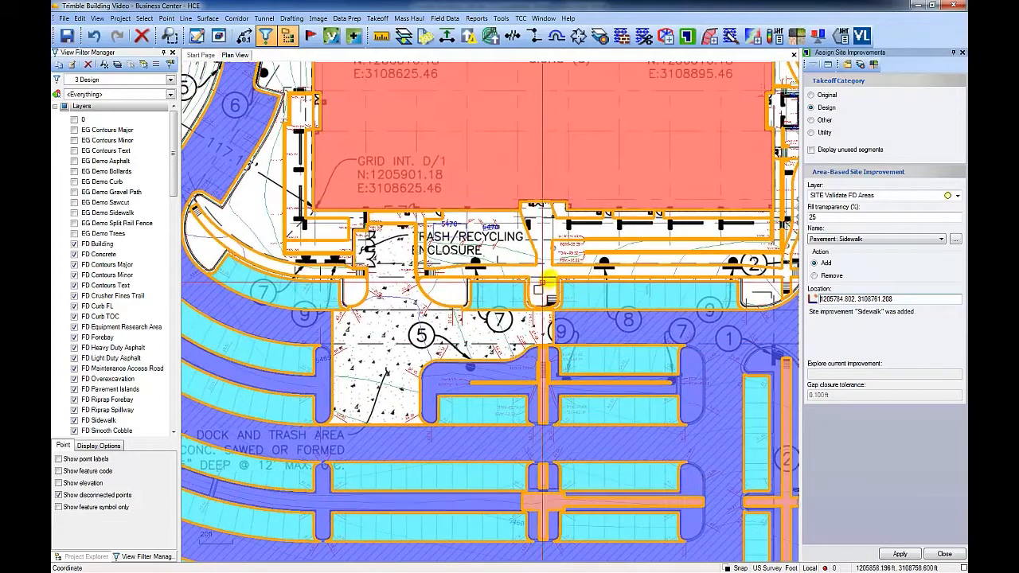
{"action": "left_click", "coordinate": [548, 268]}
Step: Add Sidewalk to the walks along the building's south, west and north sides
{"action": "scroll", "coordinate": [548, 268], "scroll_direction": "down", "scroll_amount": 1}
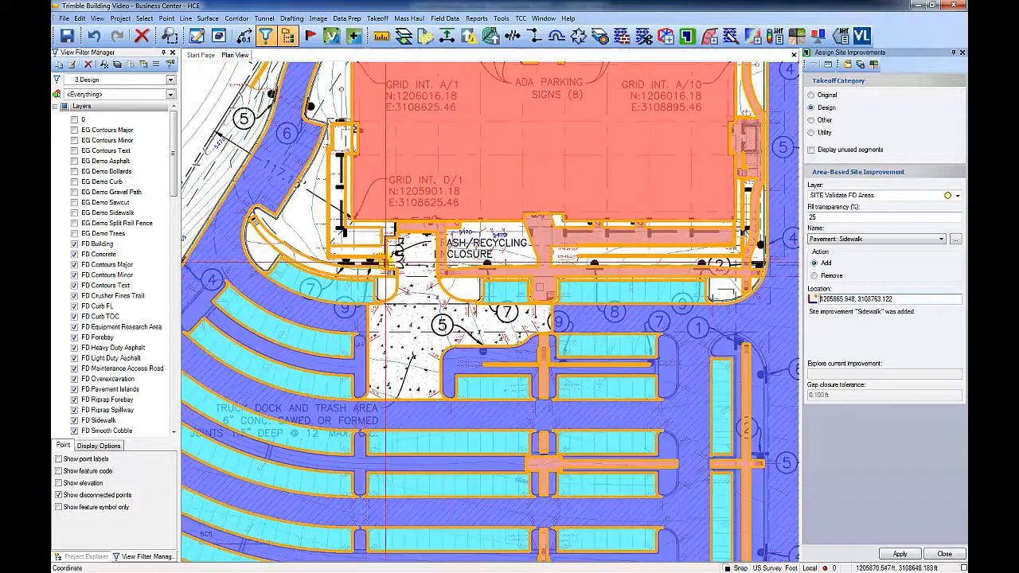
{"action": "left_click", "coordinate": [365, 232]}
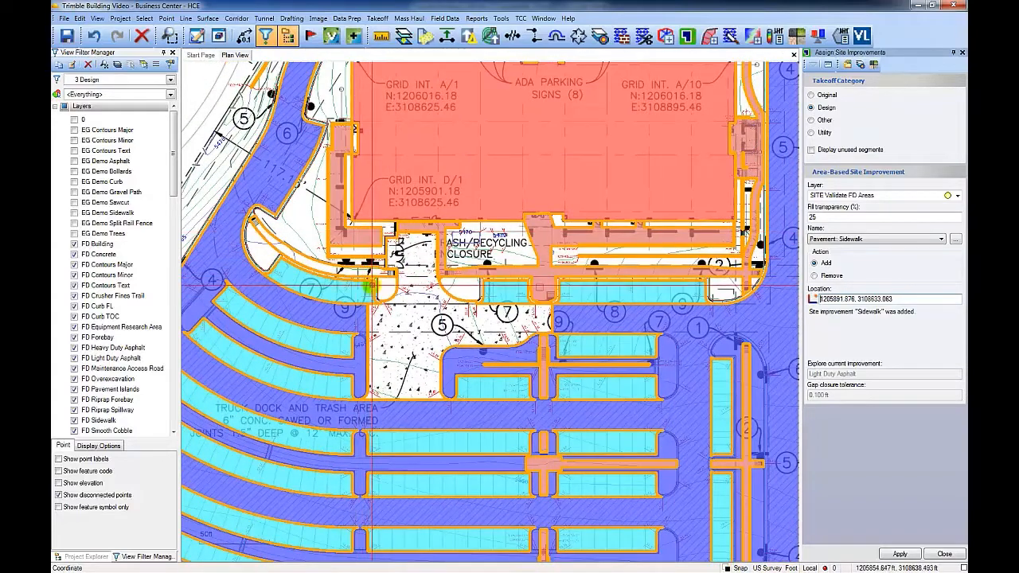
{"action": "left_click", "coordinate": [275, 245]}
{"action": "mouse_move", "coordinate": [627, 208]}
{"action": "middle_mouse_down"}
{"action": "mouse_move", "coordinate": [534, 343]}
{"action": "mouse_move", "coordinate": [583, 453]}
{"action": "mouse_move", "coordinate": [583, 512]}
{"action": "middle_mouse_up"}
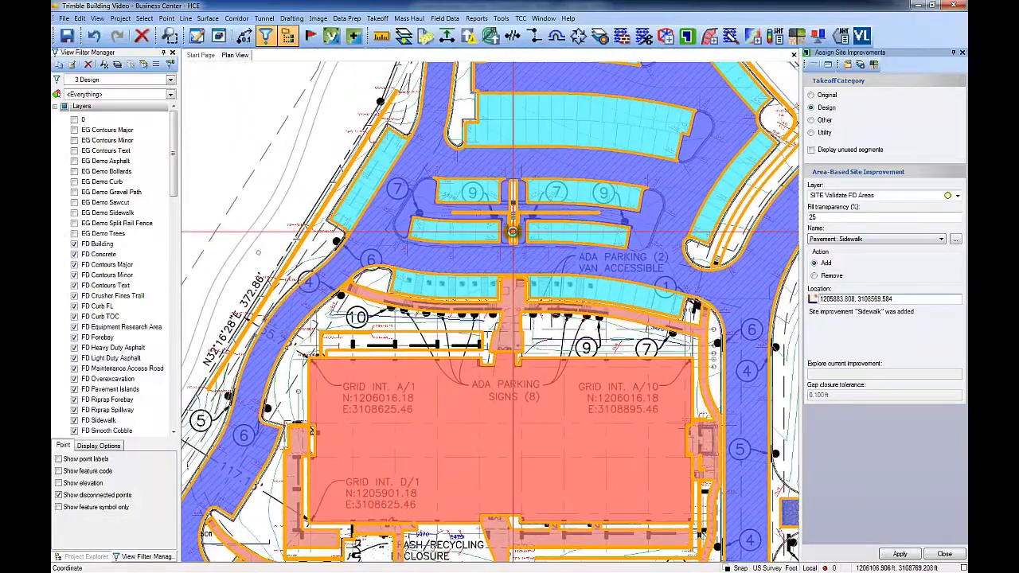
{"action": "left_click", "coordinate": [735, 220]}
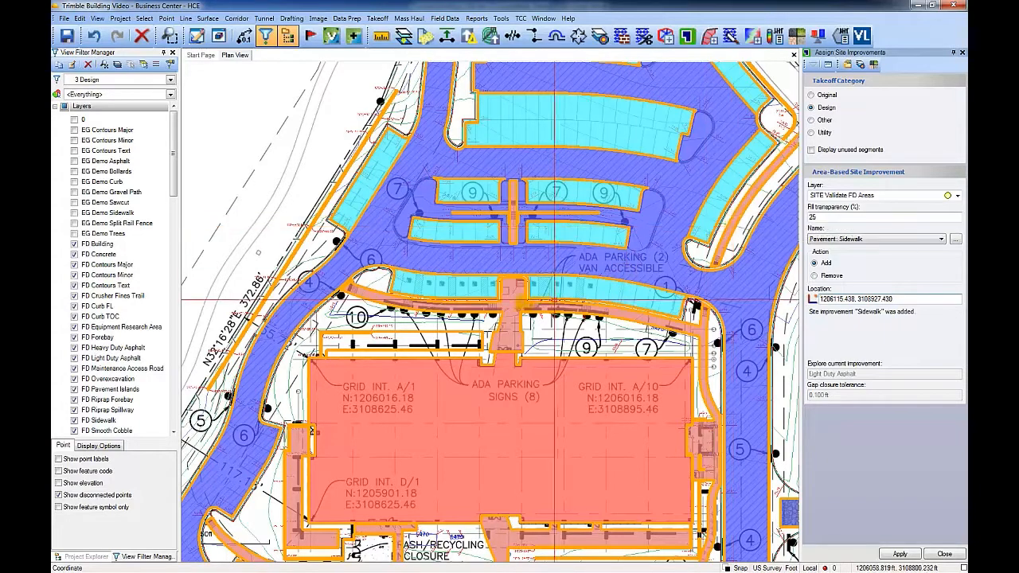
{"action": "left_click", "coordinate": [455, 341]}
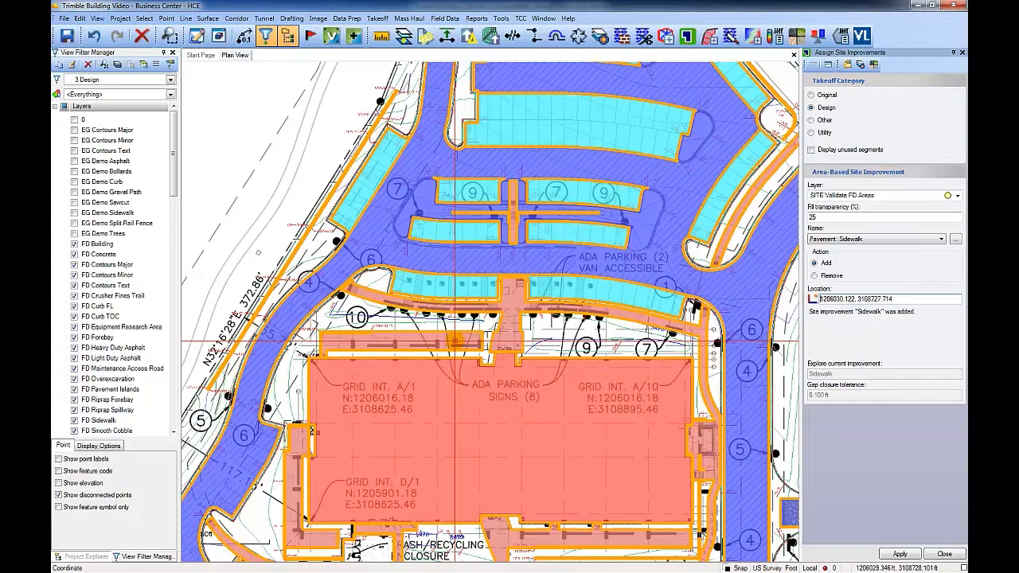
Step: Switch the improvement to Pavement: Concrete Dock and assign it to the truck dock and trash area
{"action": "left_click", "coordinate": [840, 239]}
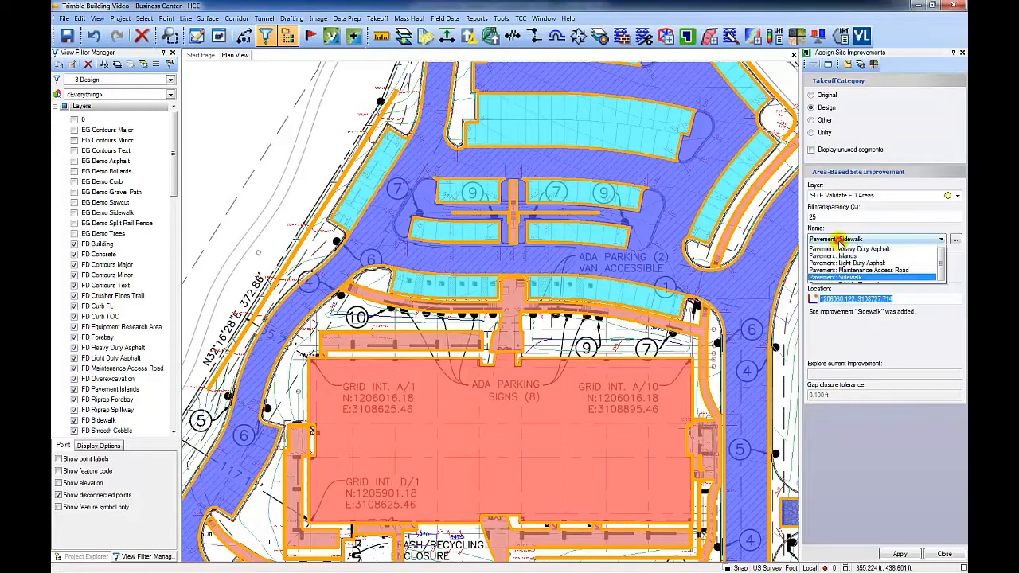
{"action": "left_click", "coordinate": [846, 255]}
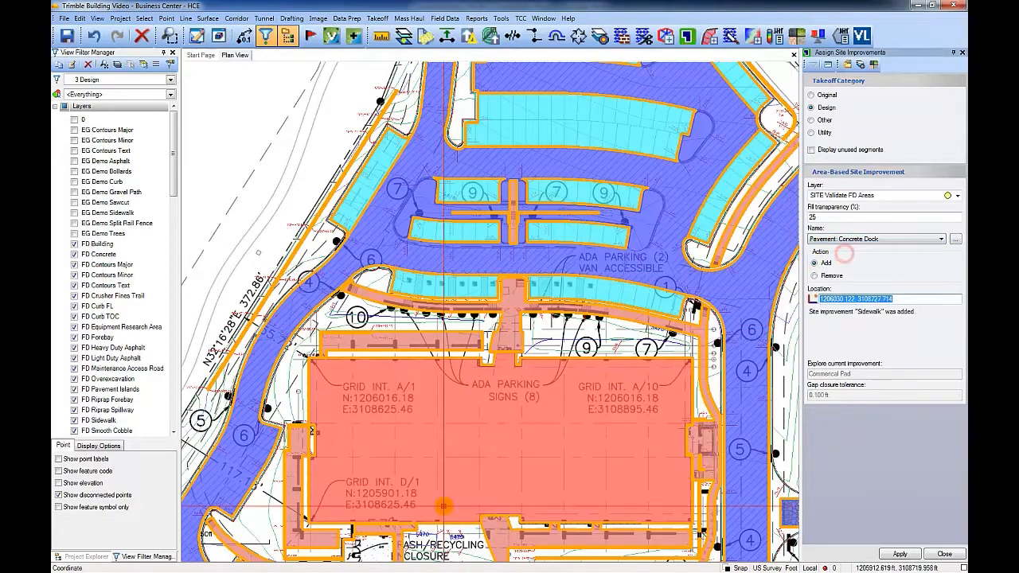
{"action": "middle_click_drag", "start_coordinate": [469, 417], "coordinate": [496, 236]}
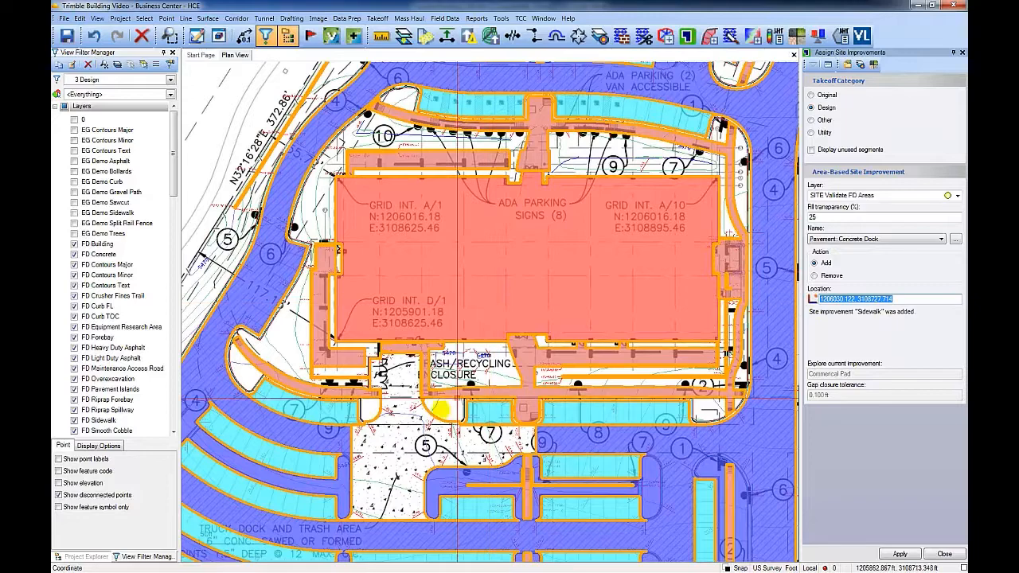
{"action": "left_click", "coordinate": [404, 434]}
Step: Switch the improvement to Landscape: Sod and assign it to the landscaped areas around the building
{"action": "left_click", "coordinate": [860, 239]}
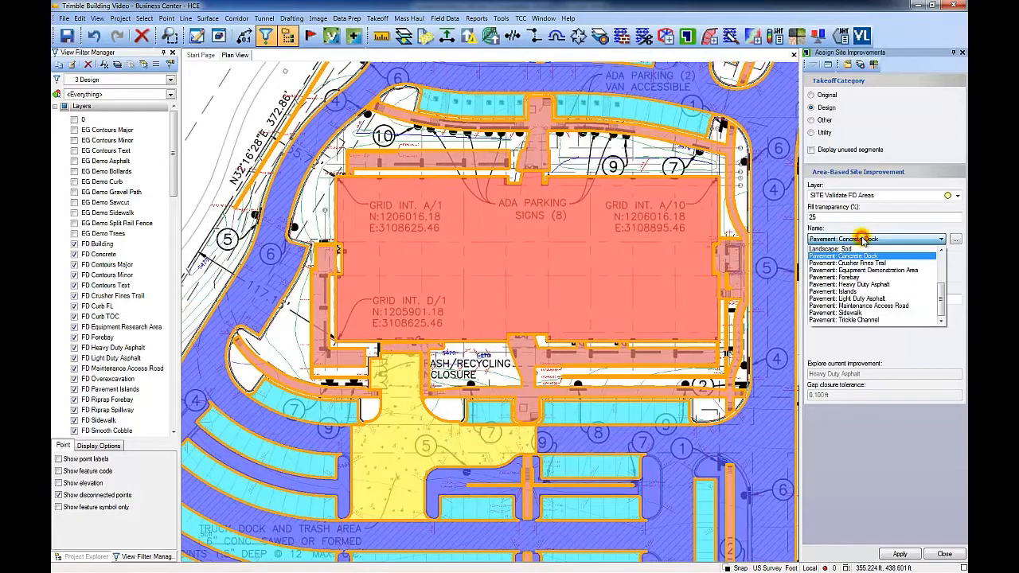
{"action": "scroll", "coordinate": [865, 245], "scroll_direction": "up", "scroll_amount": 1}
{"action": "left_click", "coordinate": [869, 262]}
{"action": "middle_click_drag", "start_coordinate": [560, 222], "coordinate": [579, 333]}
{"action": "left_click", "coordinate": [315, 319]}
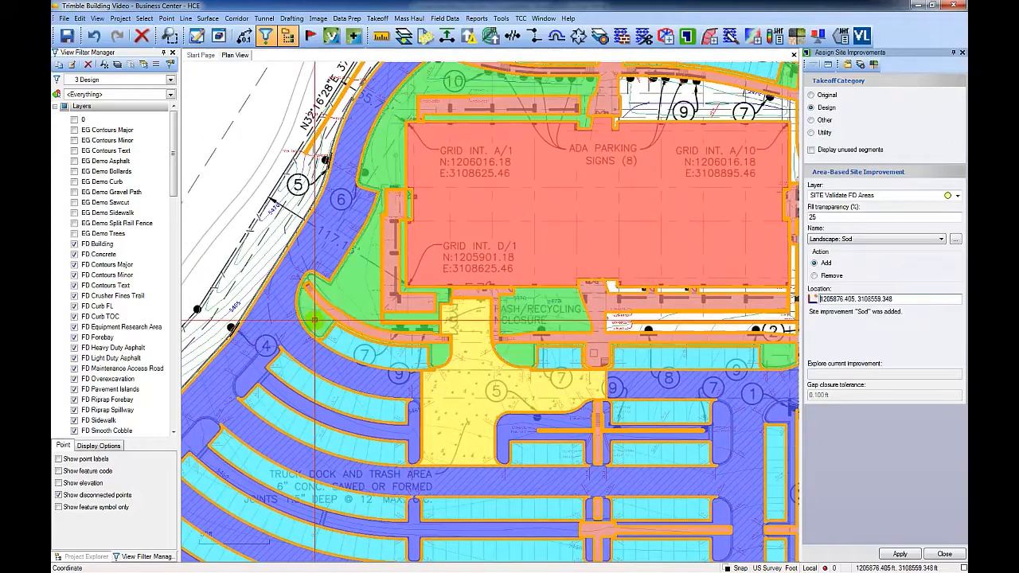
{"action": "left_click", "coordinate": [617, 323]}
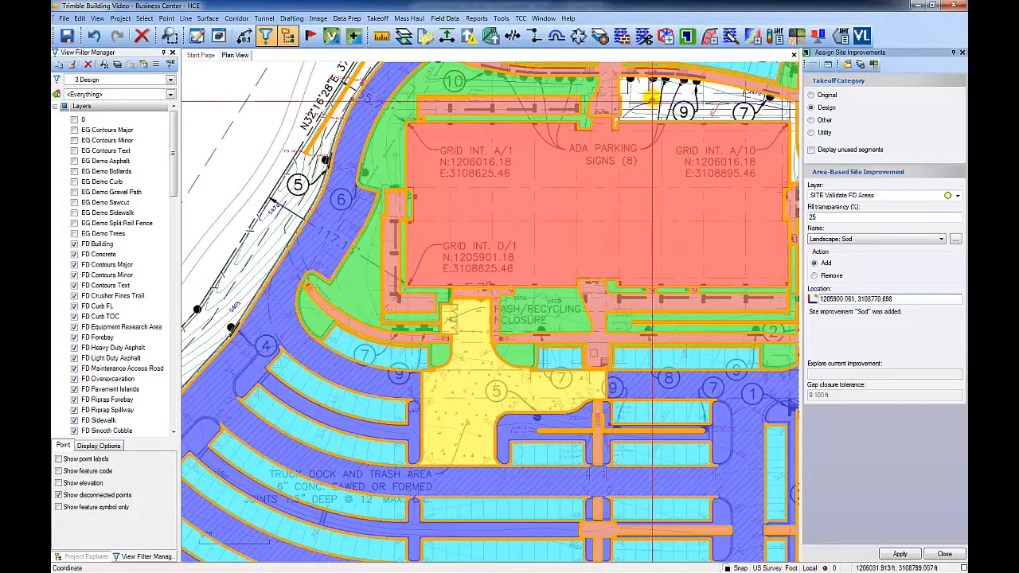
{"action": "left_click", "coordinate": [652, 95]}
Step: Review the assigned improvements across the site and exit the Assign Site Improvements command
{"action": "middle_click_drag", "start_coordinate": [646, 143], "coordinate": [545, 436]}
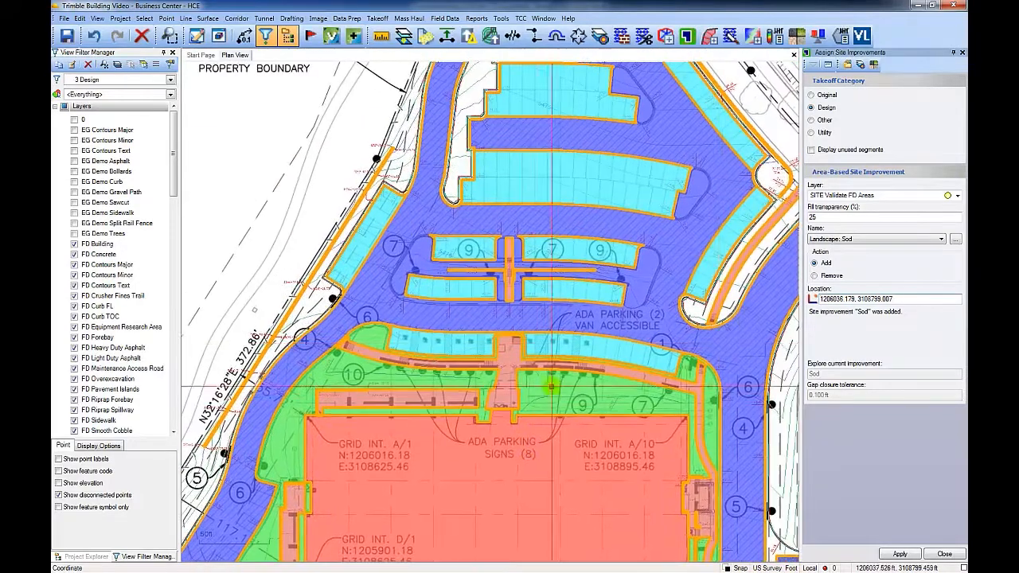
{"action": "scroll", "coordinate": [748, 323], "scroll_direction": "down", "scroll_amount": 2}
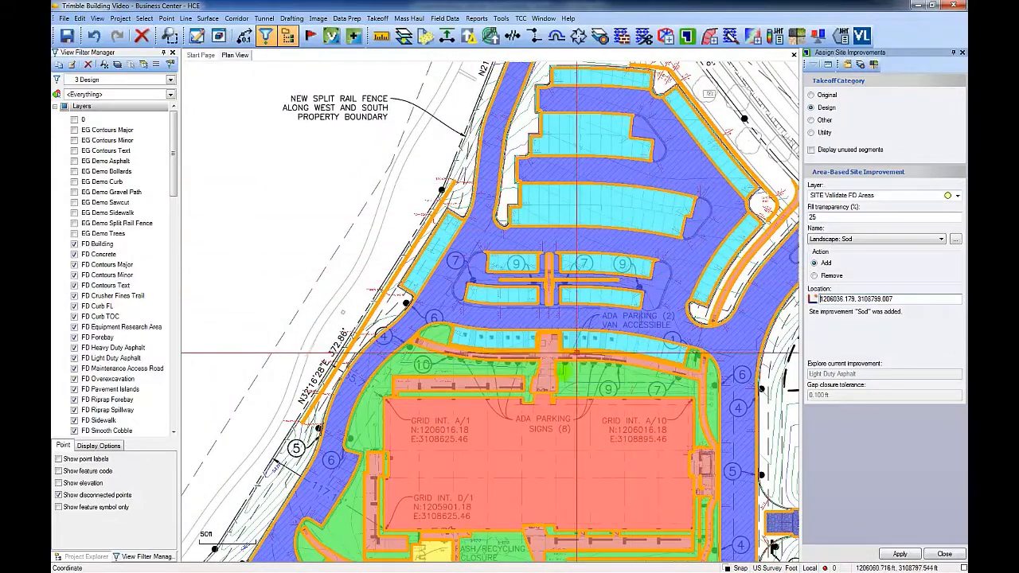
{"action": "scroll", "coordinate": [578, 434], "scroll_direction": "down", "scroll_amount": 1}
{"action": "middle_click_drag", "start_coordinate": [545, 473], "coordinate": [683, 209]}
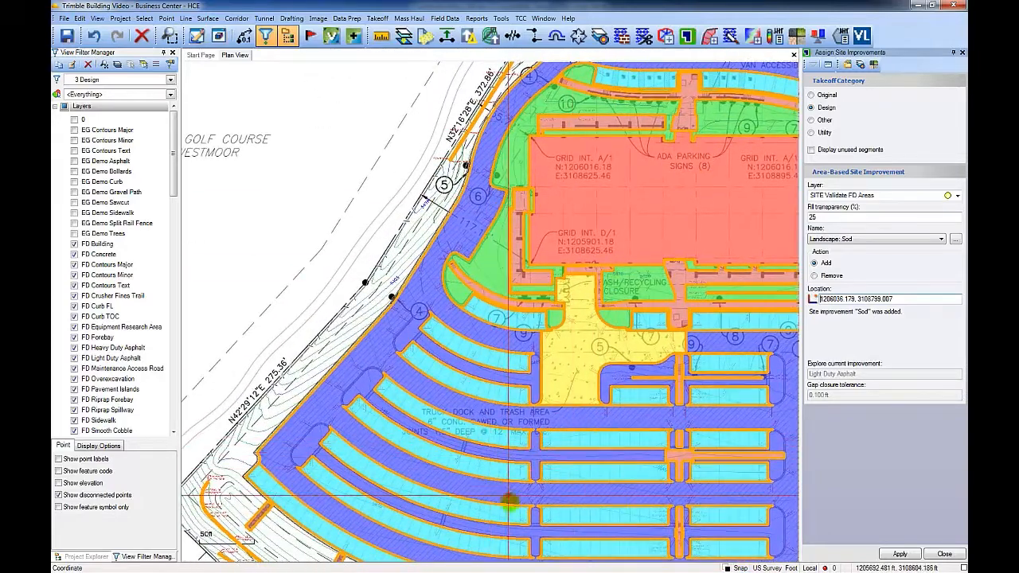
{"action": "left_click", "coordinate": [589, 494]}
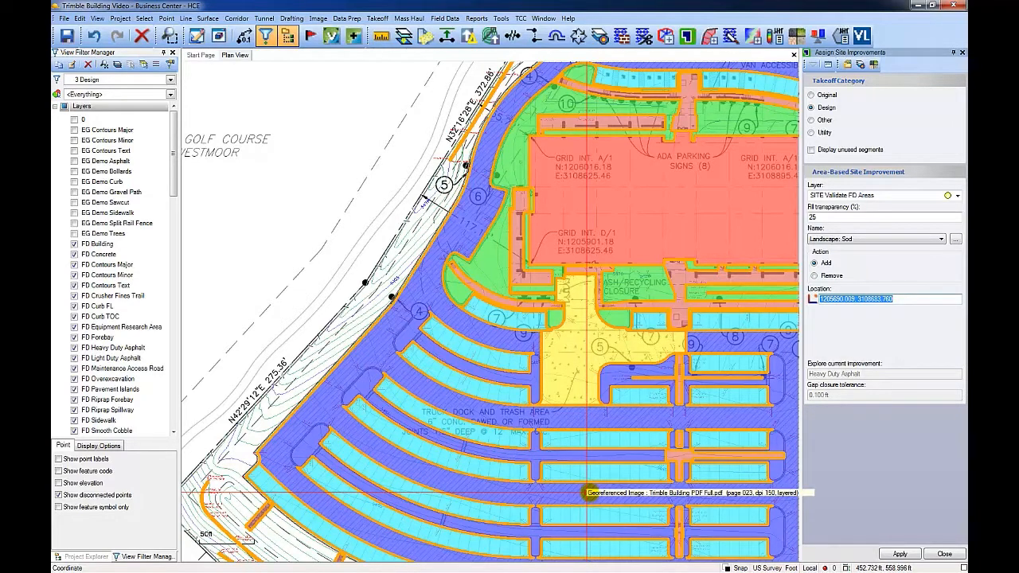
{"action": "key", "text": "Escape"}
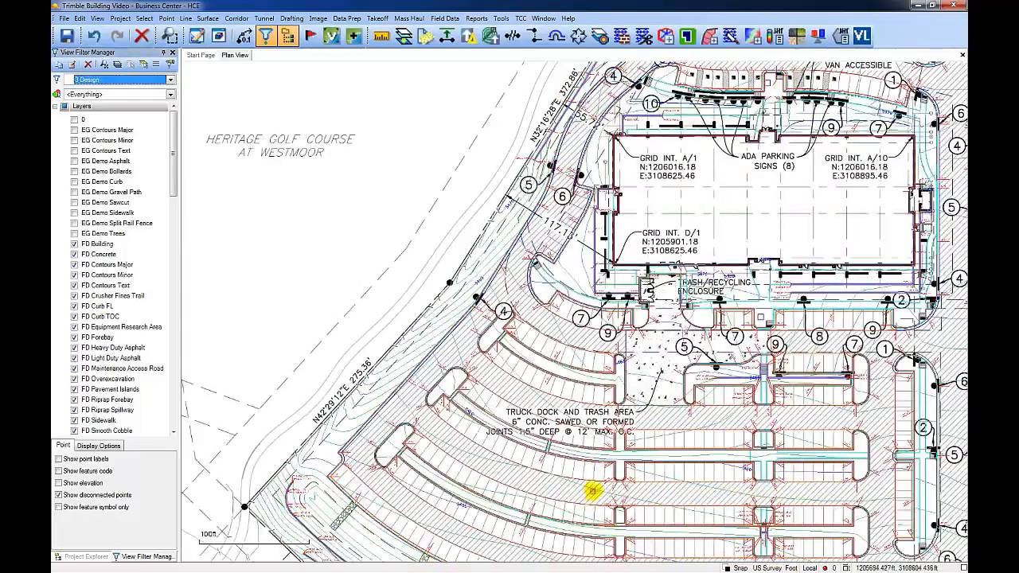
Step: Open Categorize Takeoff Layers and view the layers in the Design takeoff category
{"action": "middle_click_drag", "start_coordinate": [575, 460], "coordinate": [374, 303]}
{"action": "scroll", "coordinate": [664, 310], "scroll_direction": "up", "scroll_amount": 2}
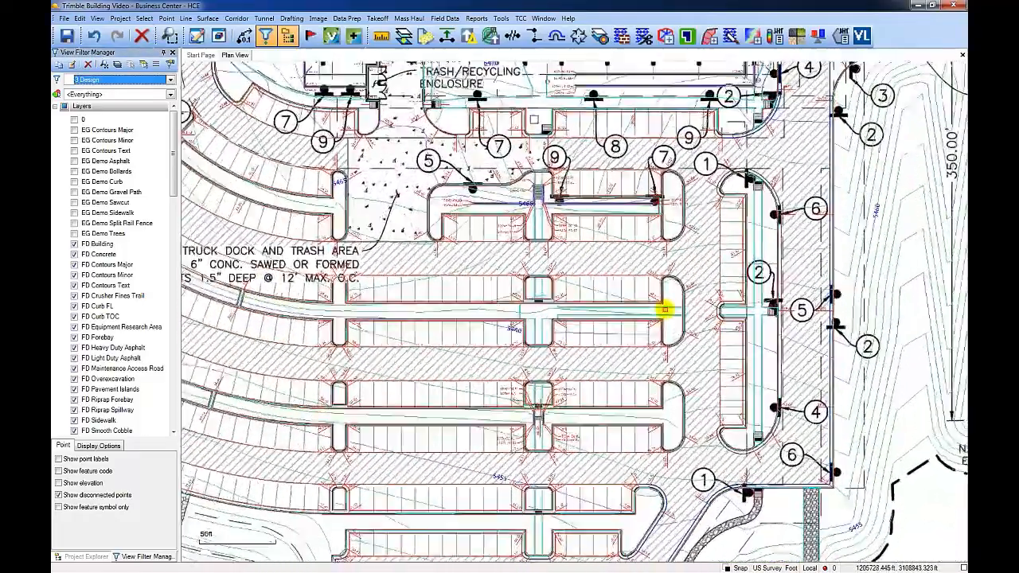
{"action": "scroll", "coordinate": [663, 310], "scroll_direction": "up", "scroll_amount": 1}
{"action": "scroll", "coordinate": [669, 287], "scroll_direction": "down", "scroll_amount": 1}
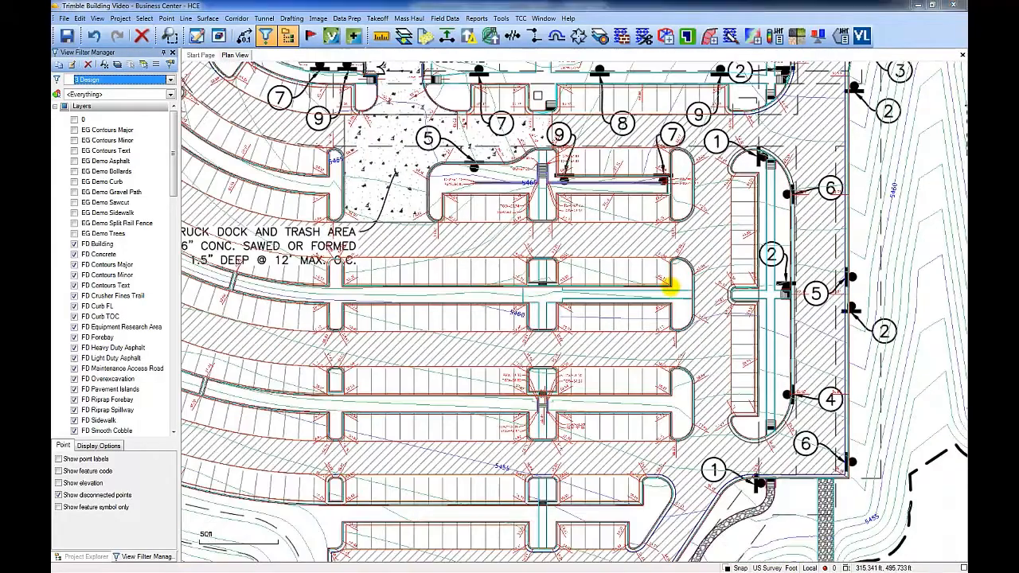
{"action": "left_click", "coordinate": [602, 40]}
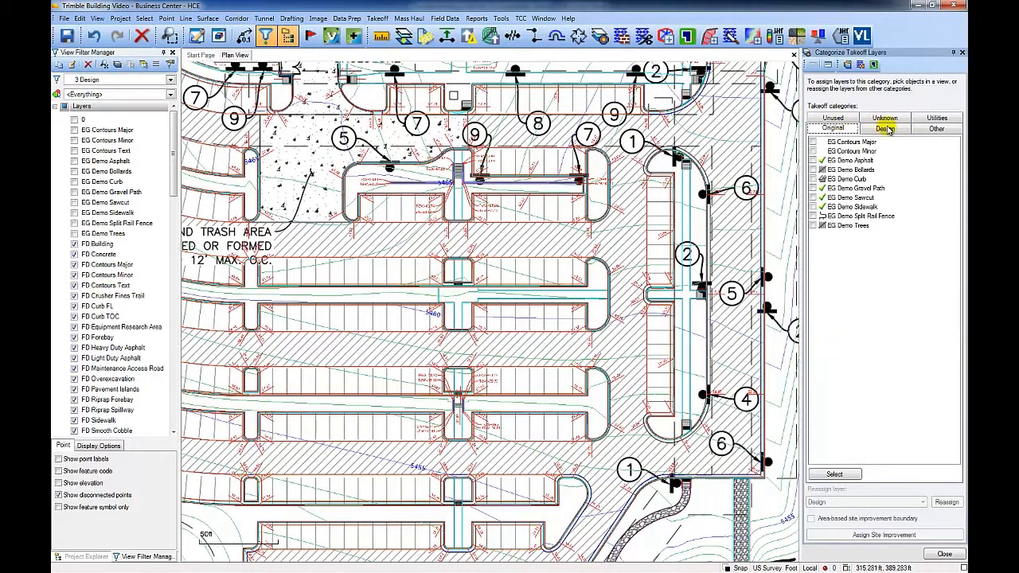
{"action": "left_click", "coordinate": [885, 129]}
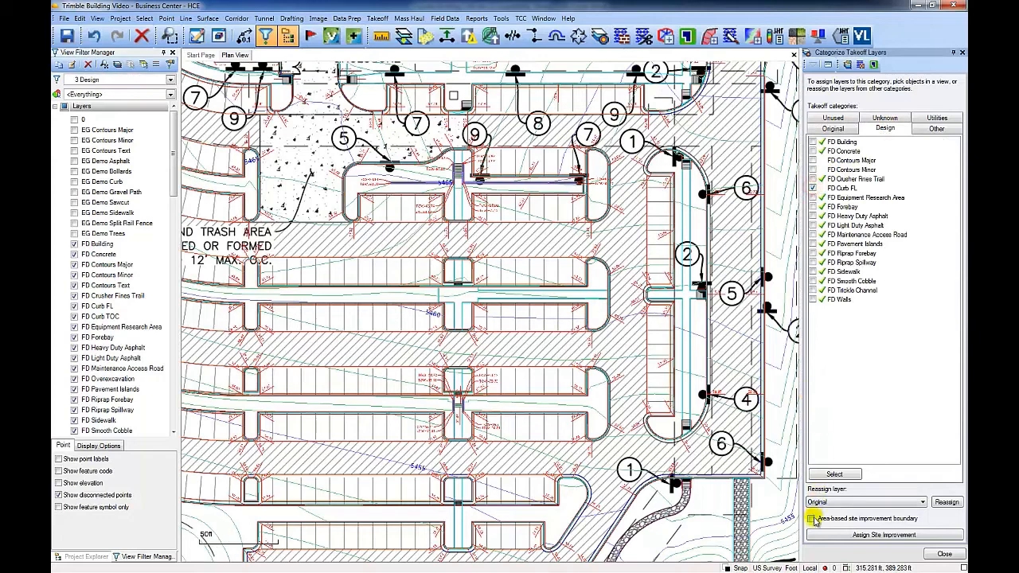
Step: Close the takeoff layer categorization, reopen Assign Site Improvements and assign Landscape: Sod to the parking islands near the building
{"action": "left_click", "coordinate": [941, 554]}
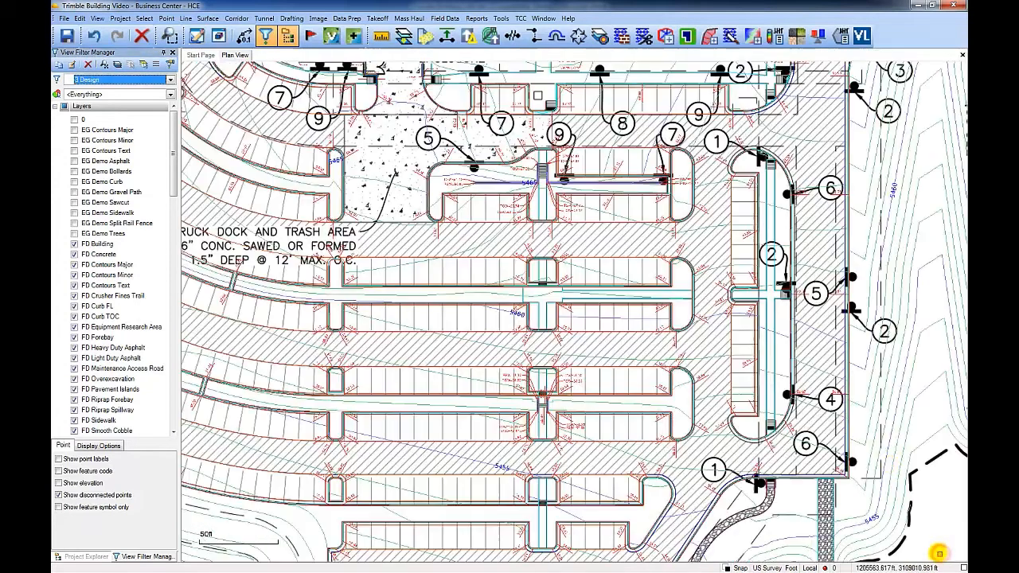
{"action": "left_click", "coordinate": [687, 37]}
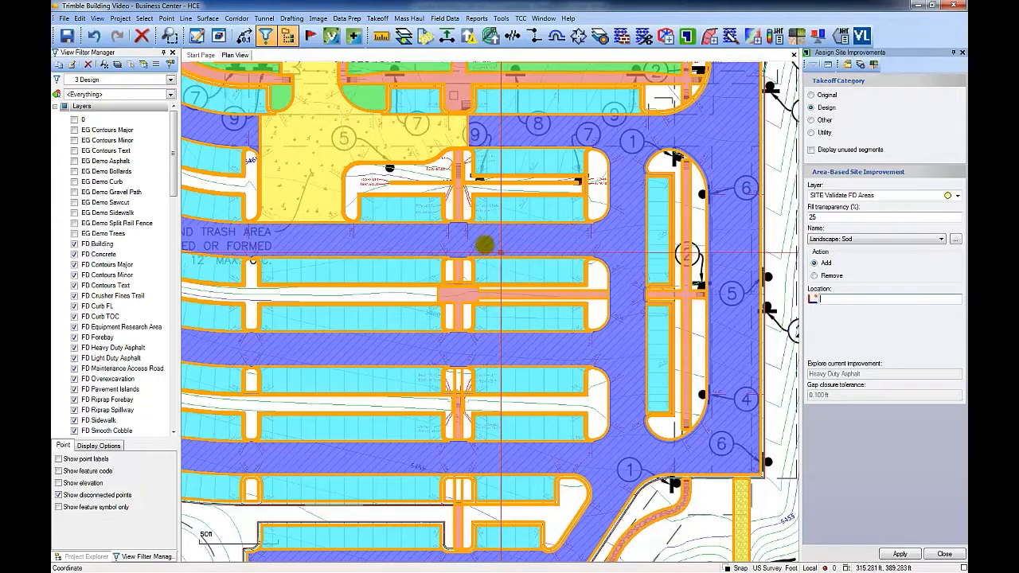
{"action": "left_click", "coordinate": [408, 185]}
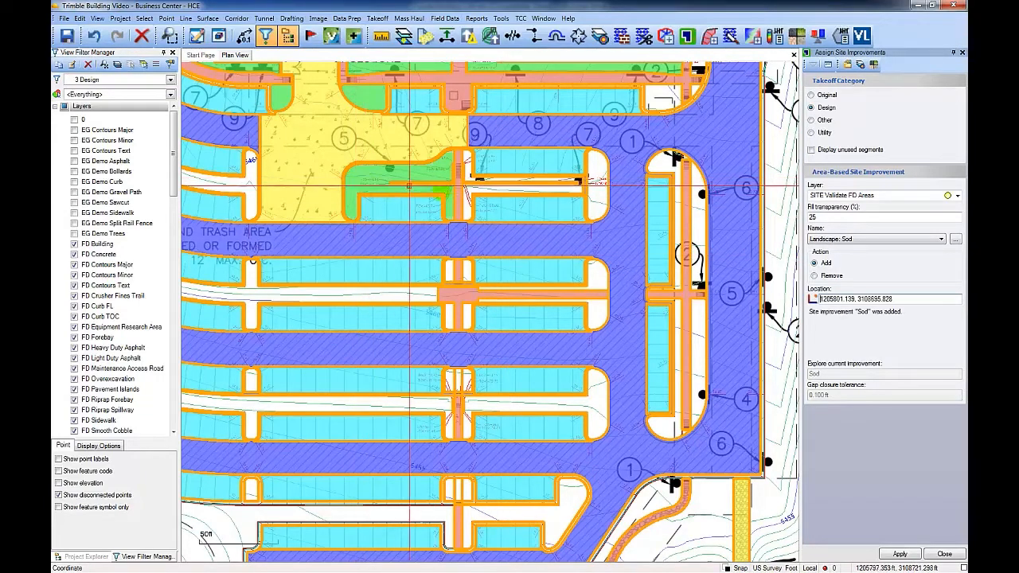
{"action": "left_click", "coordinate": [600, 182]}
{"action": "left_click", "coordinate": [666, 165]}
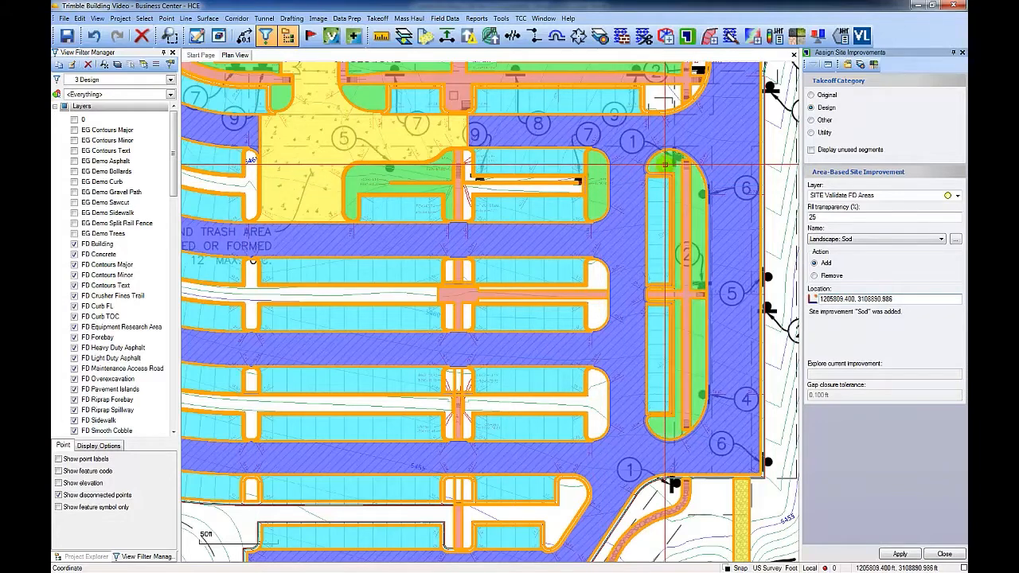
{"action": "left_click", "coordinate": [598, 279]}
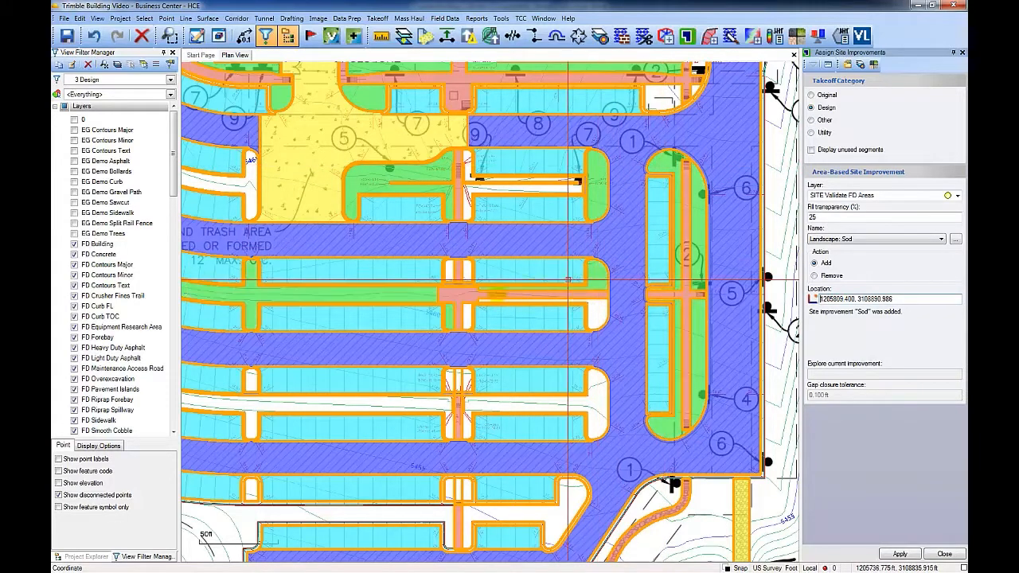
{"action": "left_click", "coordinate": [449, 269]}
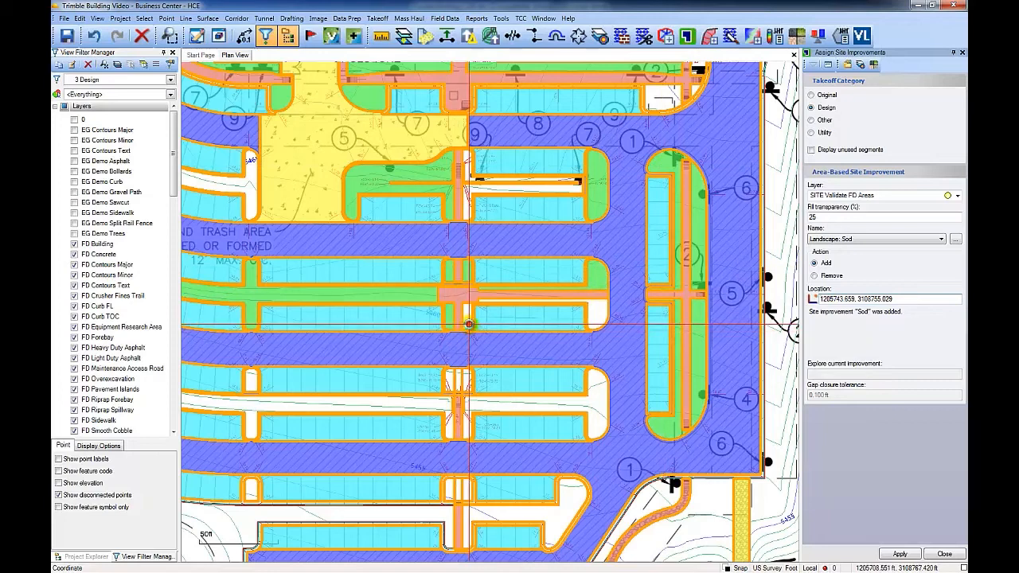
{"action": "left_click", "coordinate": [595, 399]}
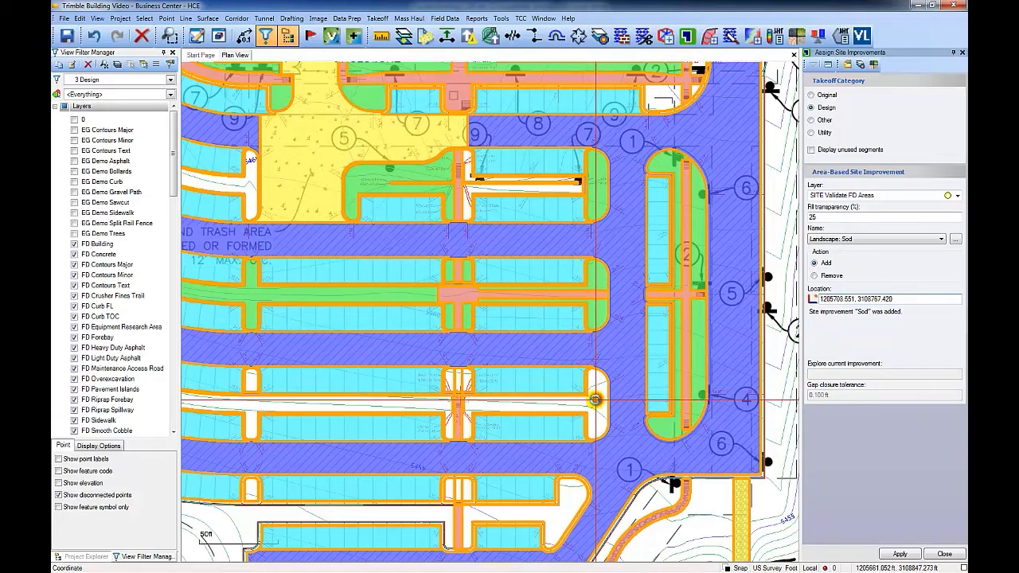
{"action": "left_click", "coordinate": [470, 381]}
{"action": "left_click", "coordinate": [447, 383]}
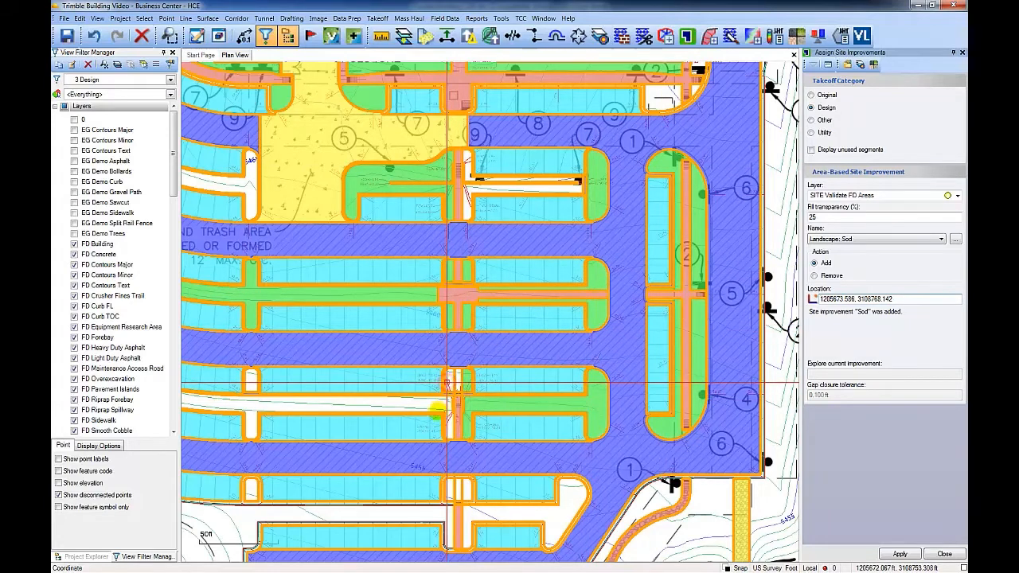
Step: Assign Landscape: Sod to the parking islands in the southern parking rows
{"action": "left_click", "coordinate": [436, 406]}
{"action": "left_click", "coordinate": [437, 403]}
{"action": "middle_click_drag", "start_coordinate": [474, 398], "coordinate": [662, 259]}
{"action": "left_click", "coordinate": [634, 354]}
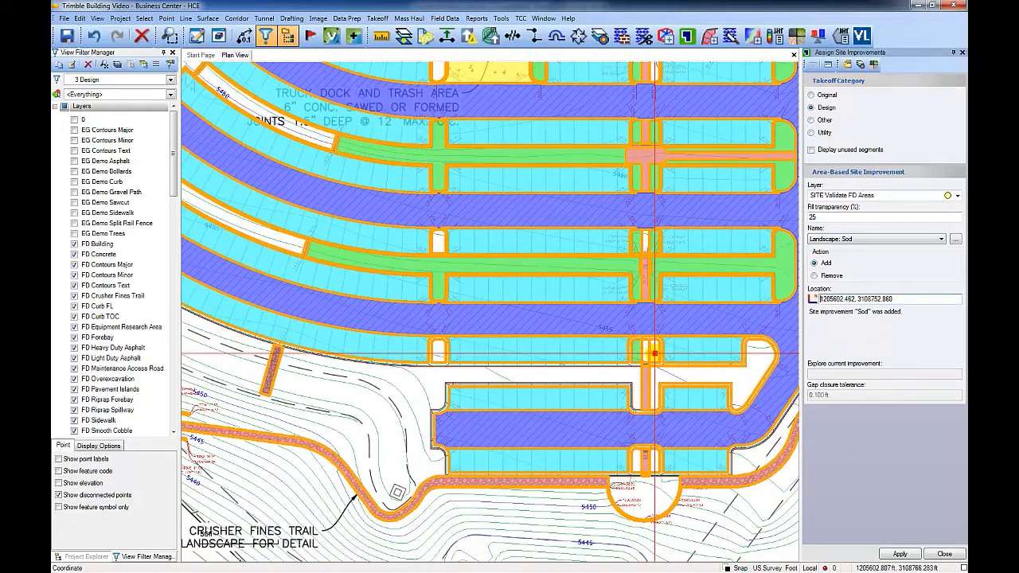
{"action": "left_click", "coordinate": [426, 349]}
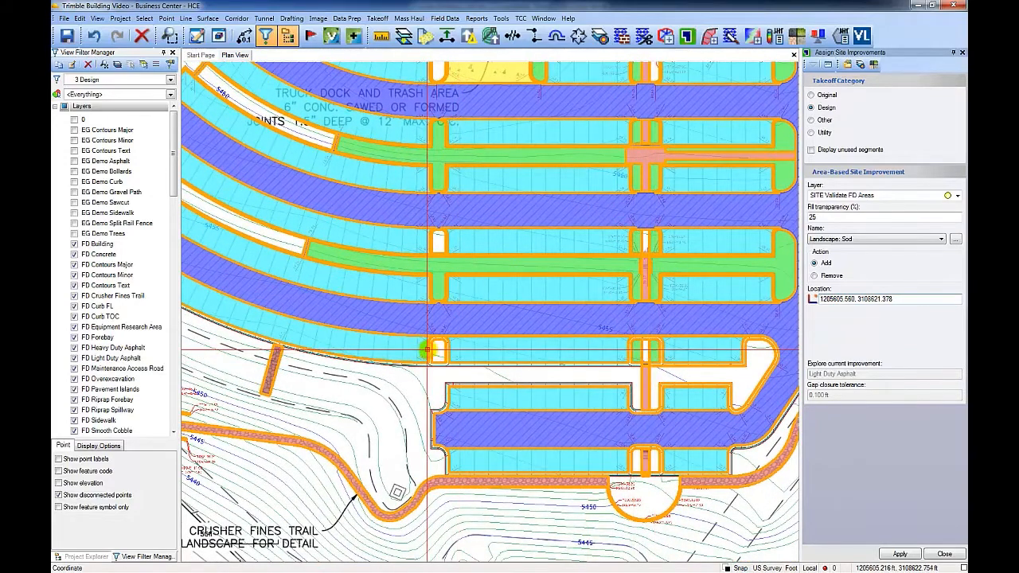
{"action": "left_click", "coordinate": [429, 350]}
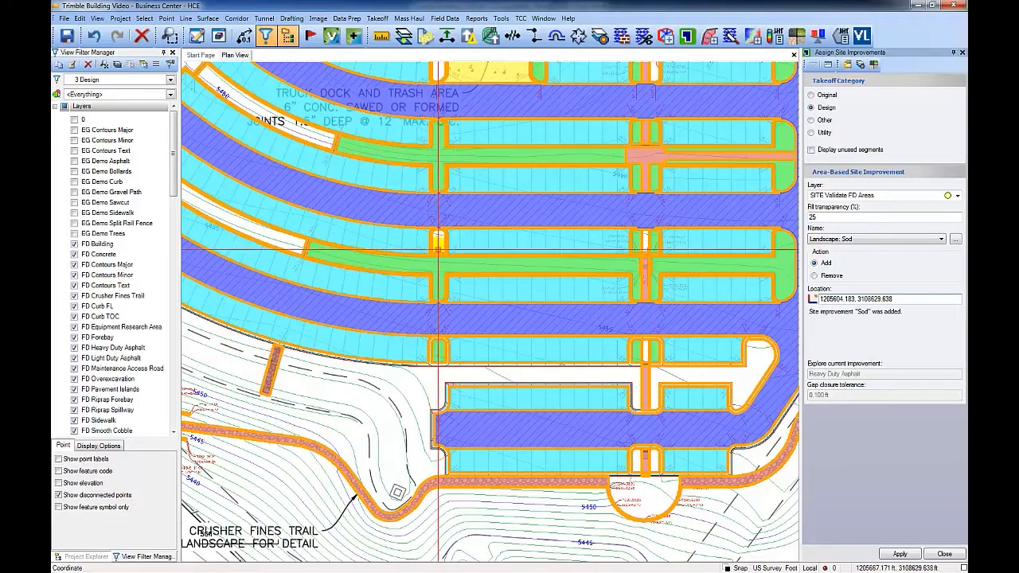
Step: Draw a Surface Slicer section line across the parking lot to view the surface profile
{"action": "left_click", "coordinate": [293, 244]}
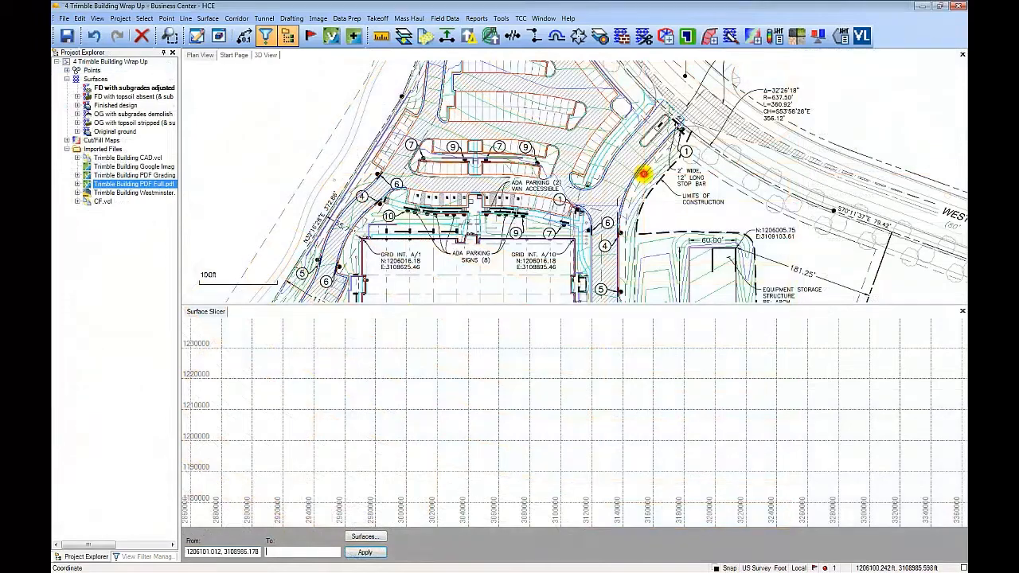
{"action": "left_click", "coordinate": [643, 173]}
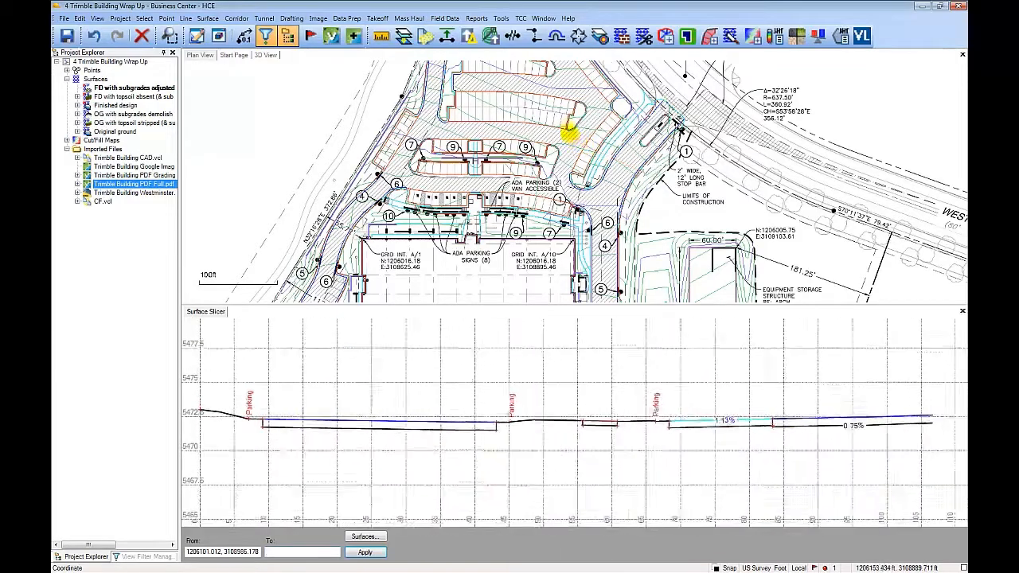
Step: Orbit the 3D view to inspect the finished design surface around the parking area
{"action": "left_click", "coordinate": [555, 118]}
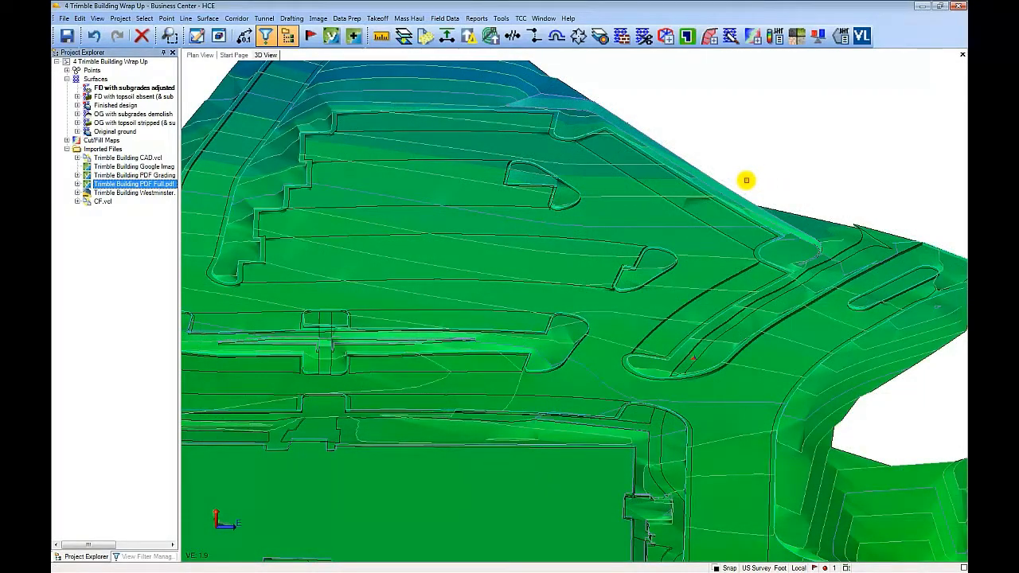
{"action": "mouse_move", "coordinate": [746, 312]}
{"action": "middle_mouse_down"}
{"action": "mouse_move", "coordinate": [688, 311]}
{"action": "mouse_move", "coordinate": [756, 311]}
{"action": "middle_mouse_up"}
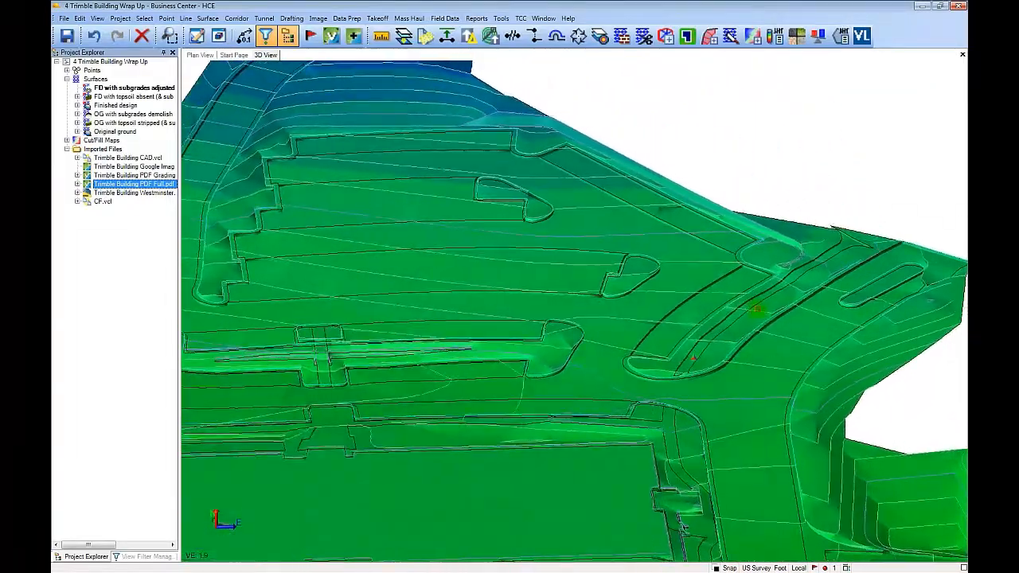